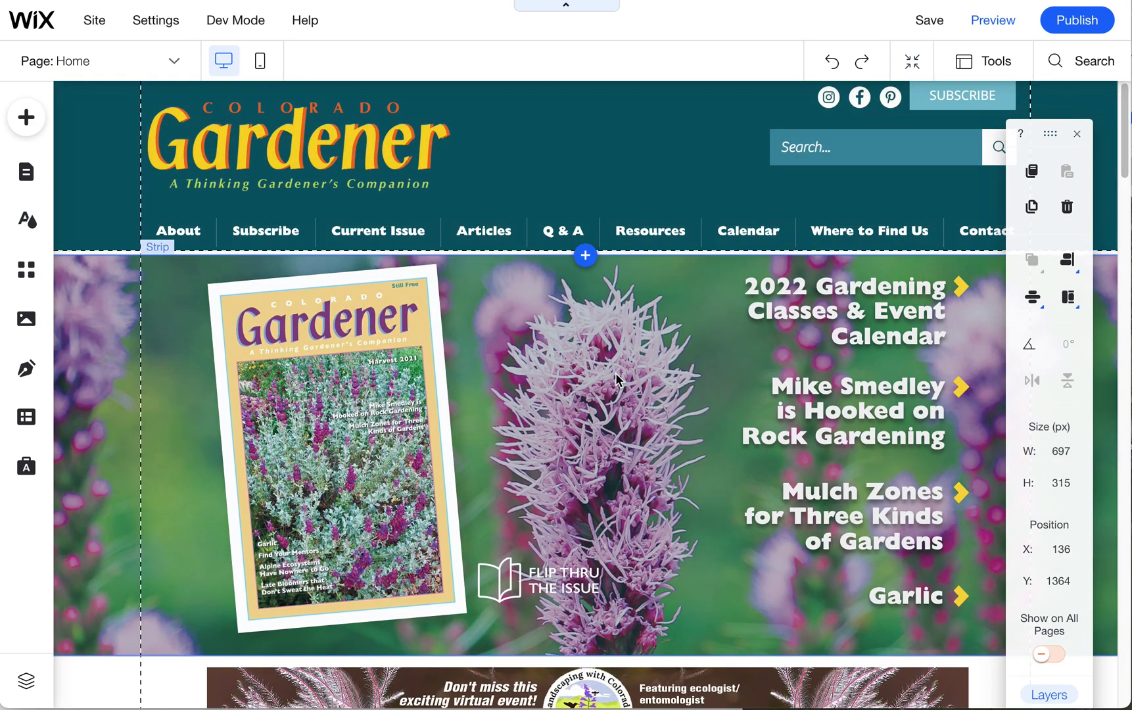
Switch to the mobile layout and stretch the event banner ad to 344 × 40 px
scroll(618, 380, down, 3)
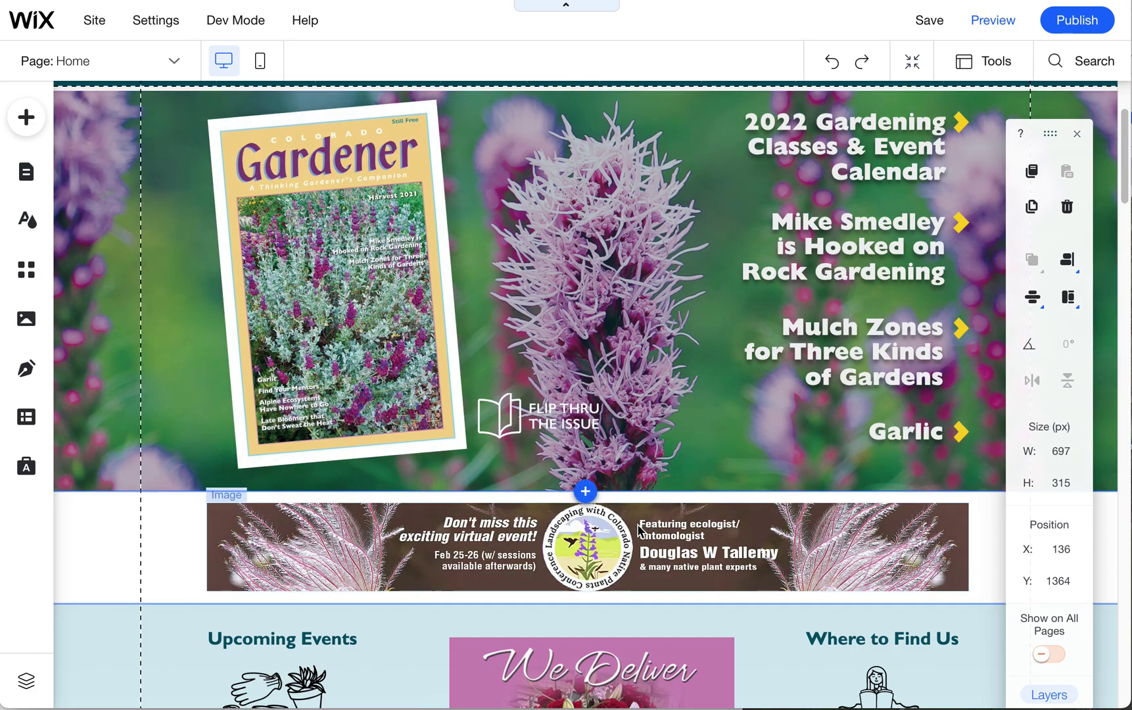
click(640, 530)
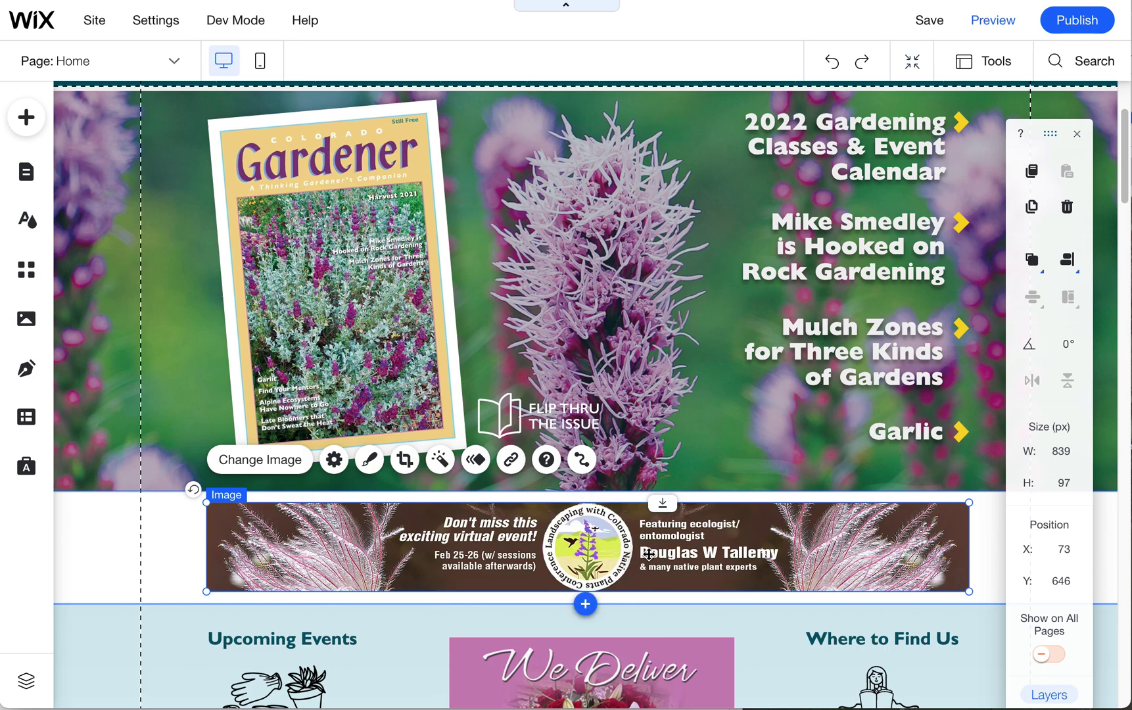
click(261, 73)
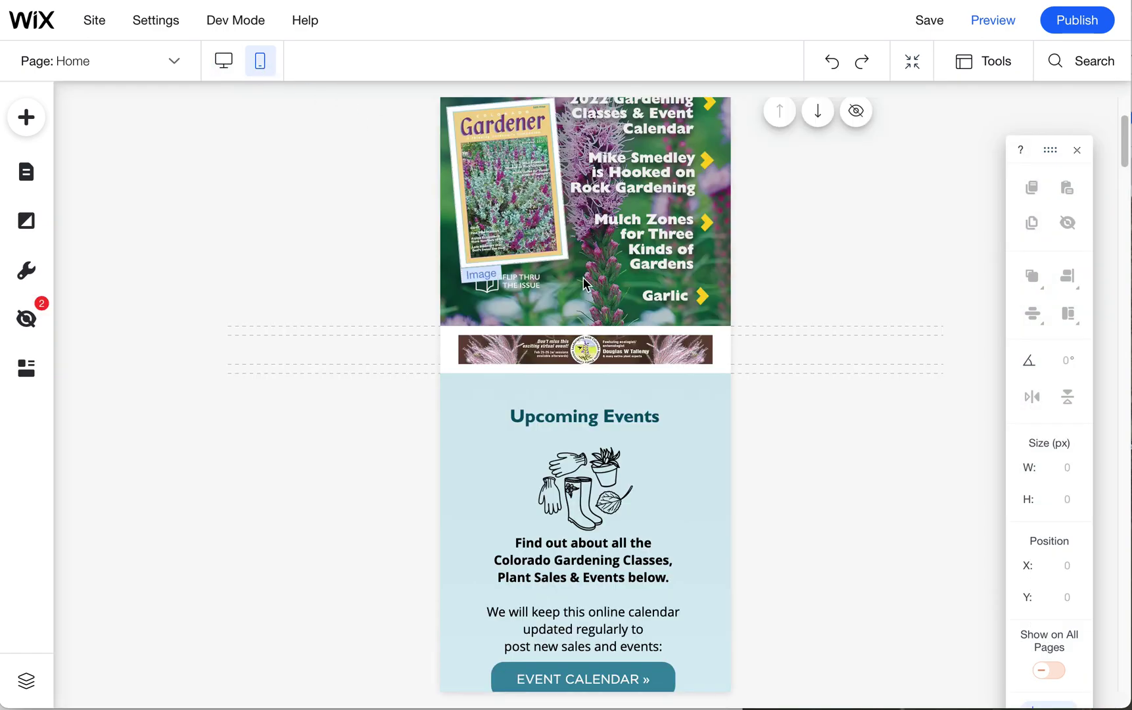
click(555, 348)
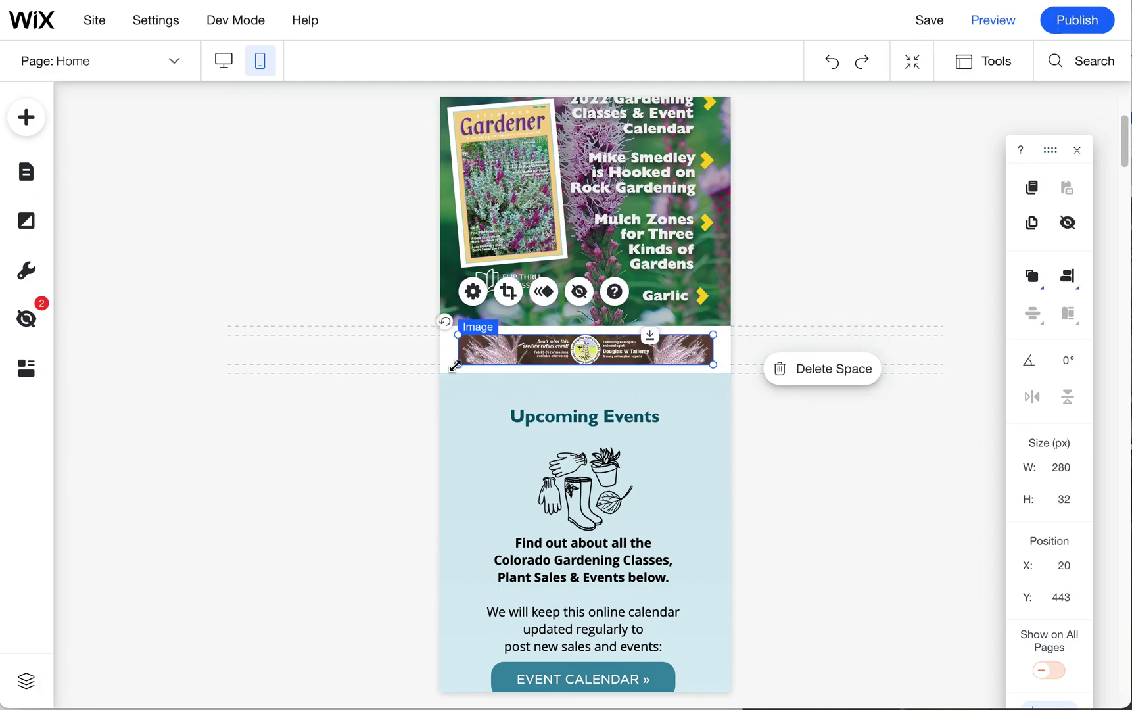
drag(458, 366, 441, 369)
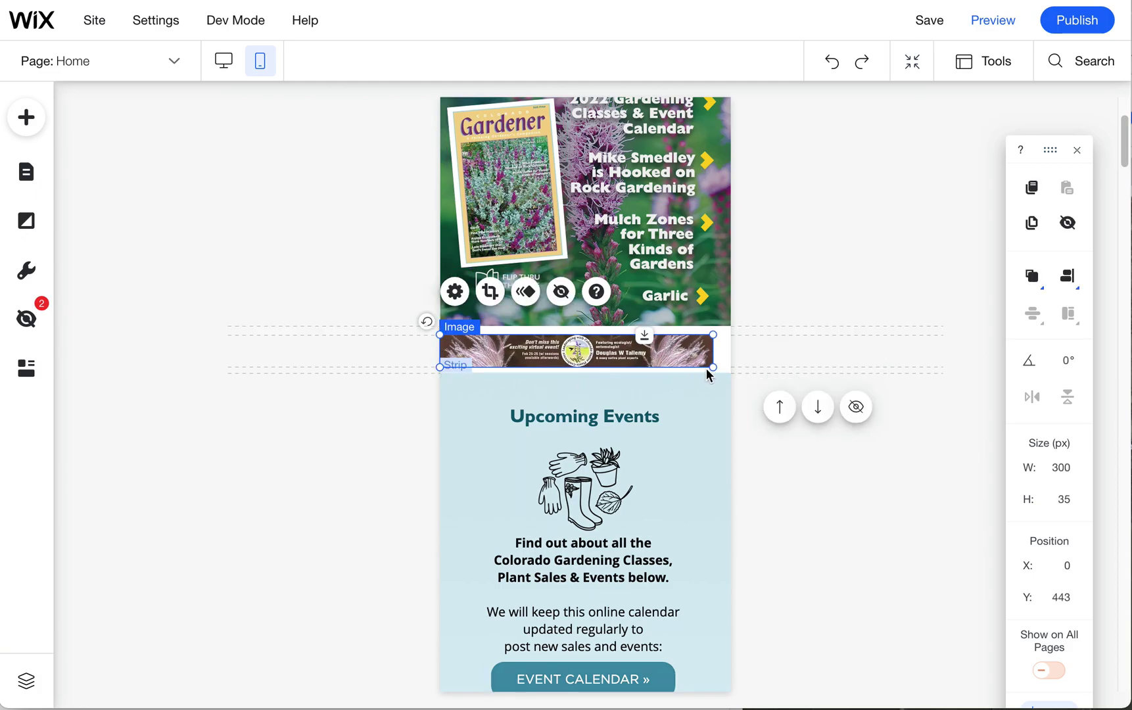
drag(713, 367, 767, 385)
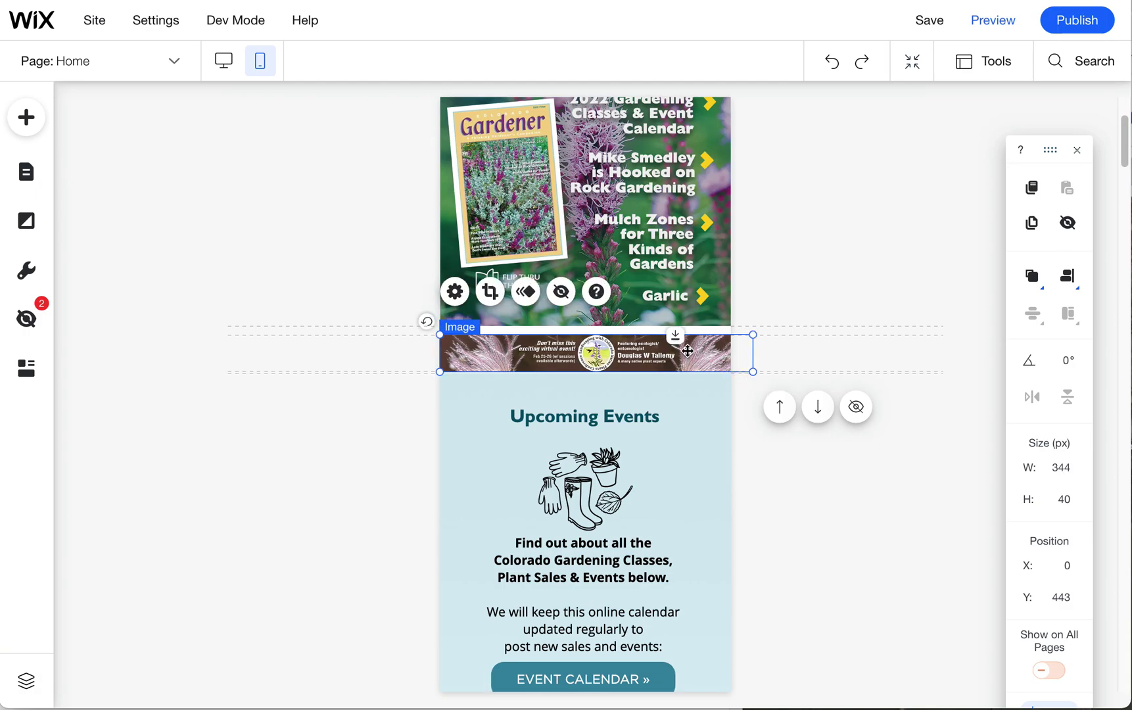
Crop the banner's sides down to 212 × 40 px, leaving it at X 34, Y 443
click(484, 293)
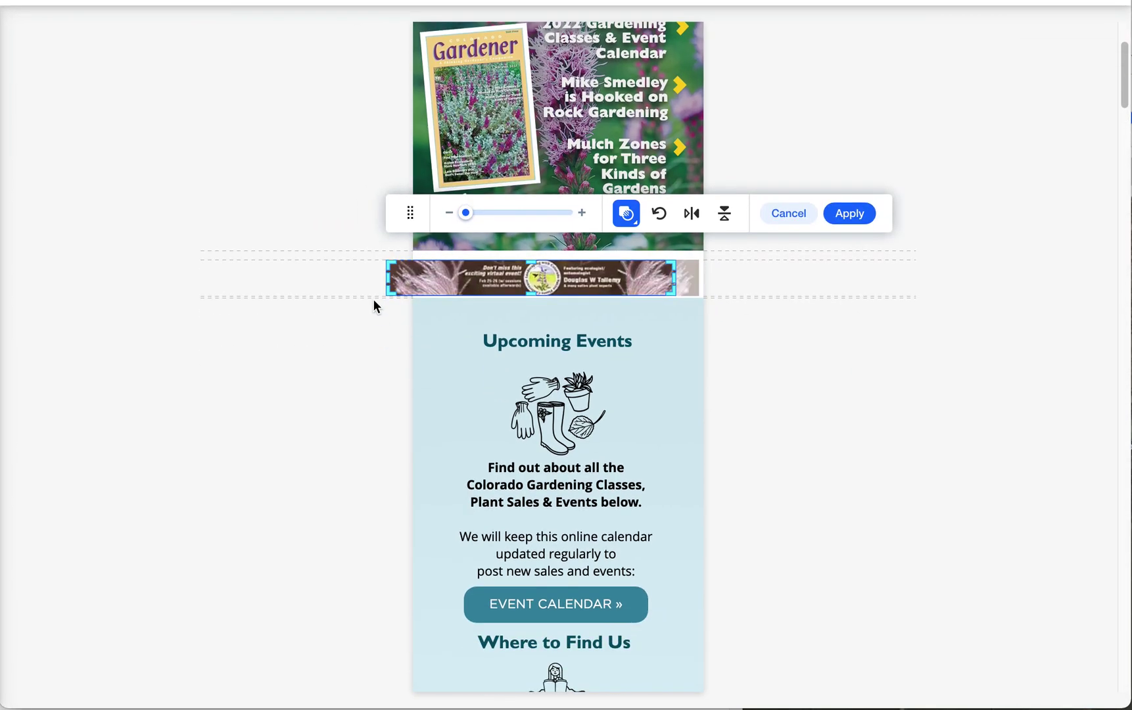
drag(386, 279, 444, 279)
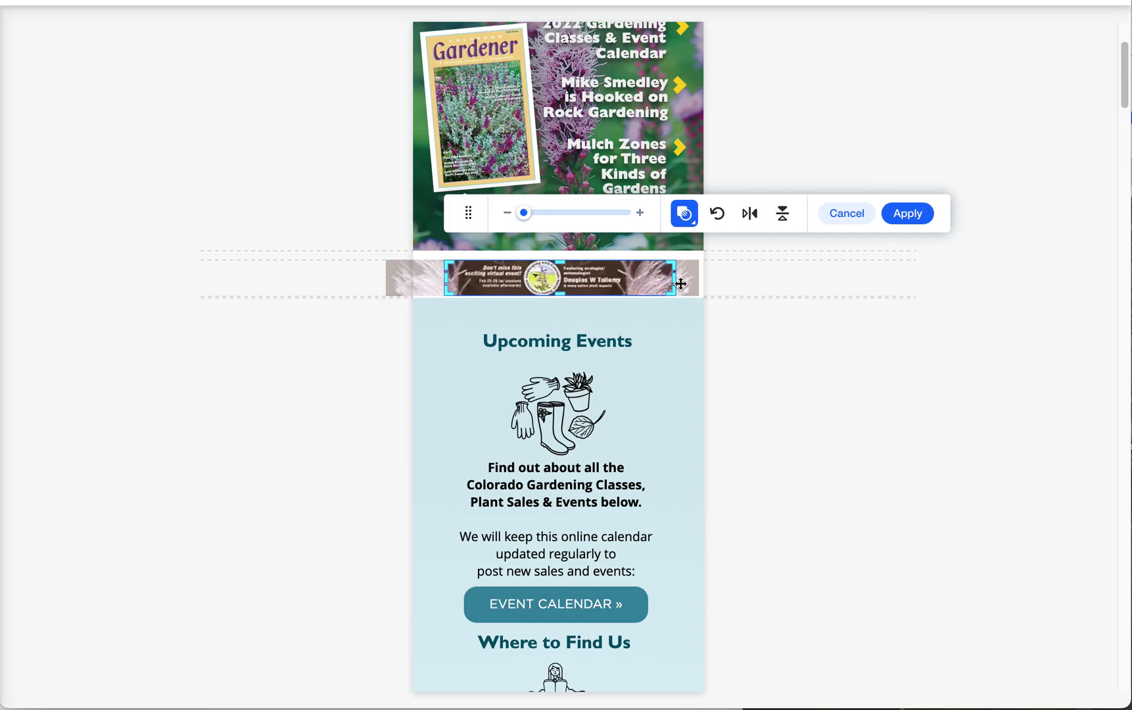
drag(672, 282, 635, 279)
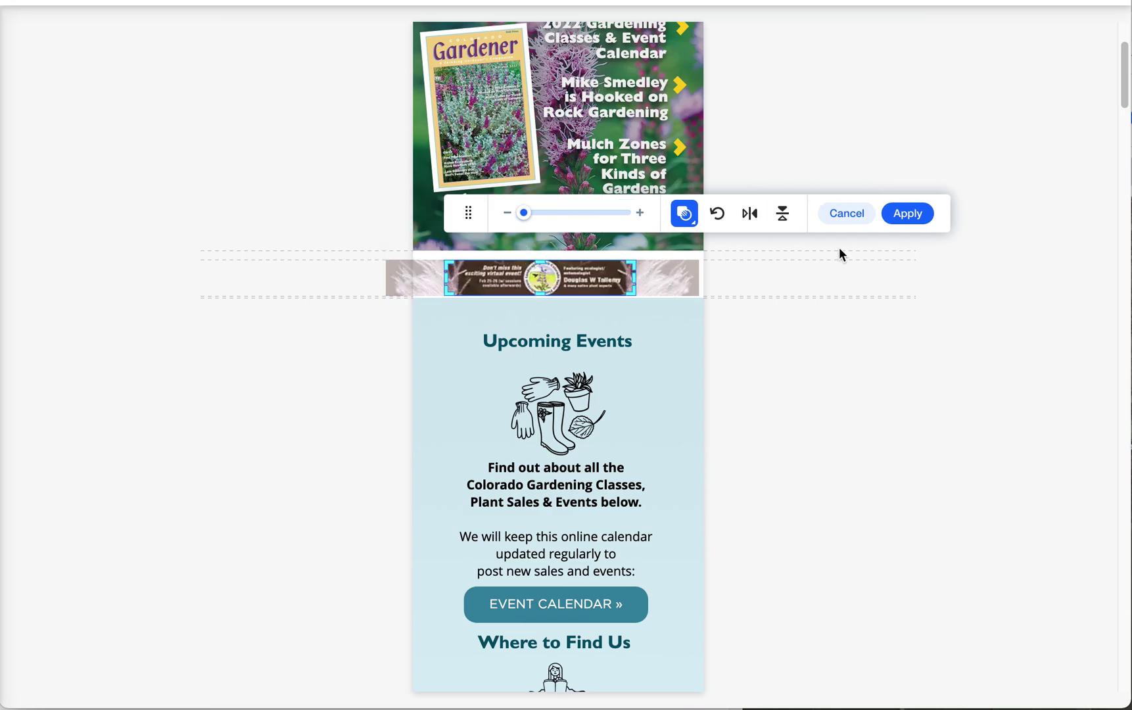
click(906, 212)
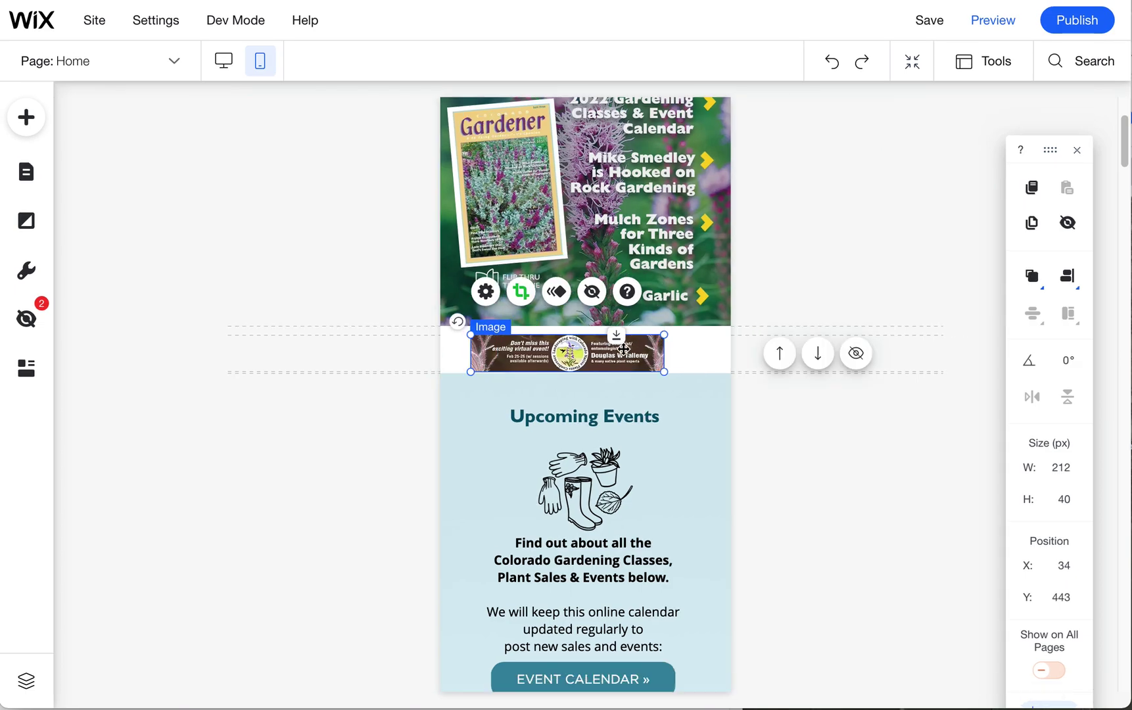
Enlarge the cropped banner ad and shift it left toward the page edge
drag(663, 334, 741, 320)
drag(730, 367, 734, 396)
drag(602, 355, 579, 355)
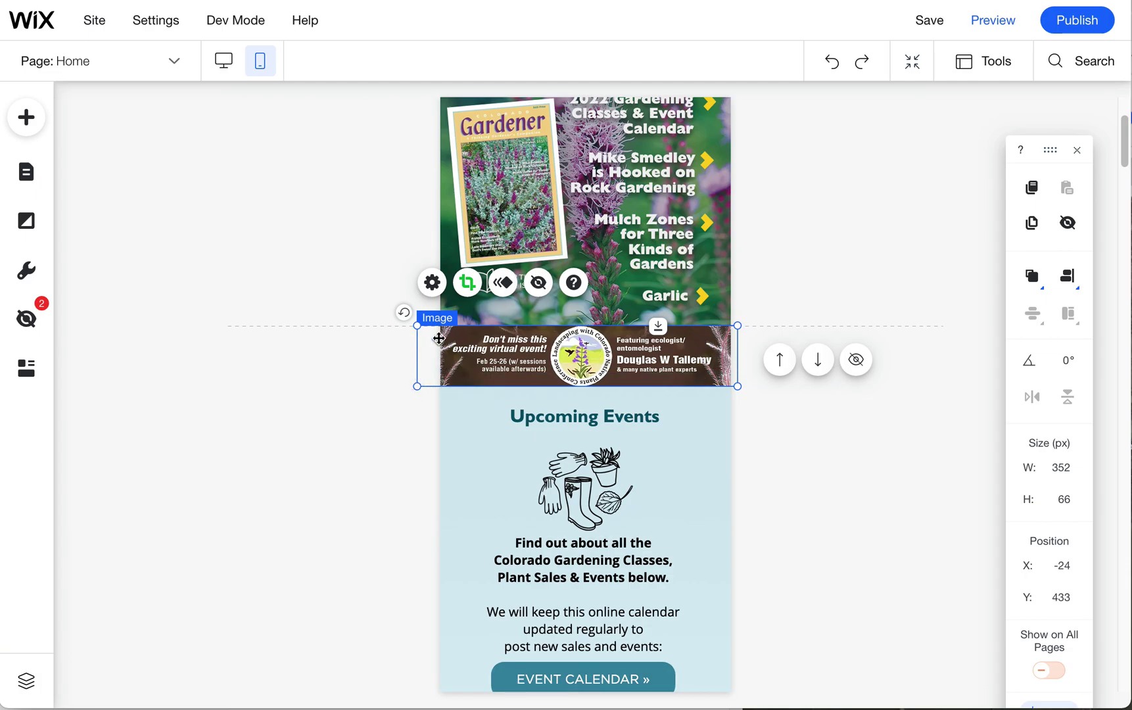
drag(1050, 154, 948, 88)
Set the banner height to 63 px so it measures 336 × 63 and position it on the page
click(1000, 451)
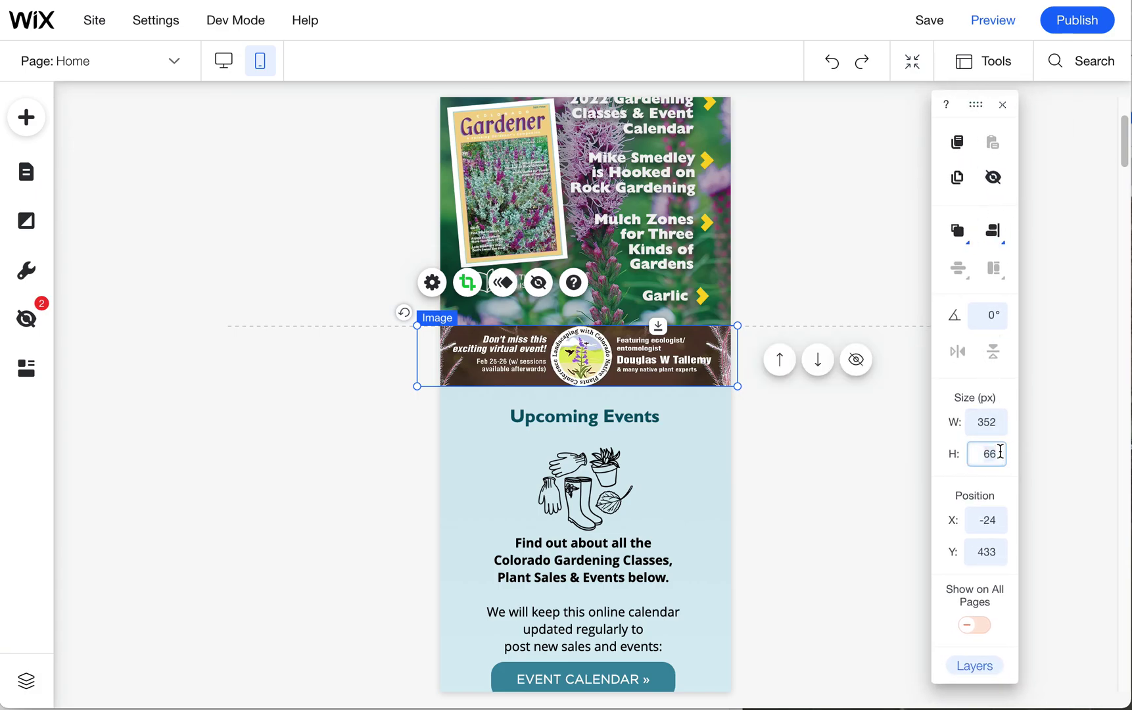
text(60)
key(Return)
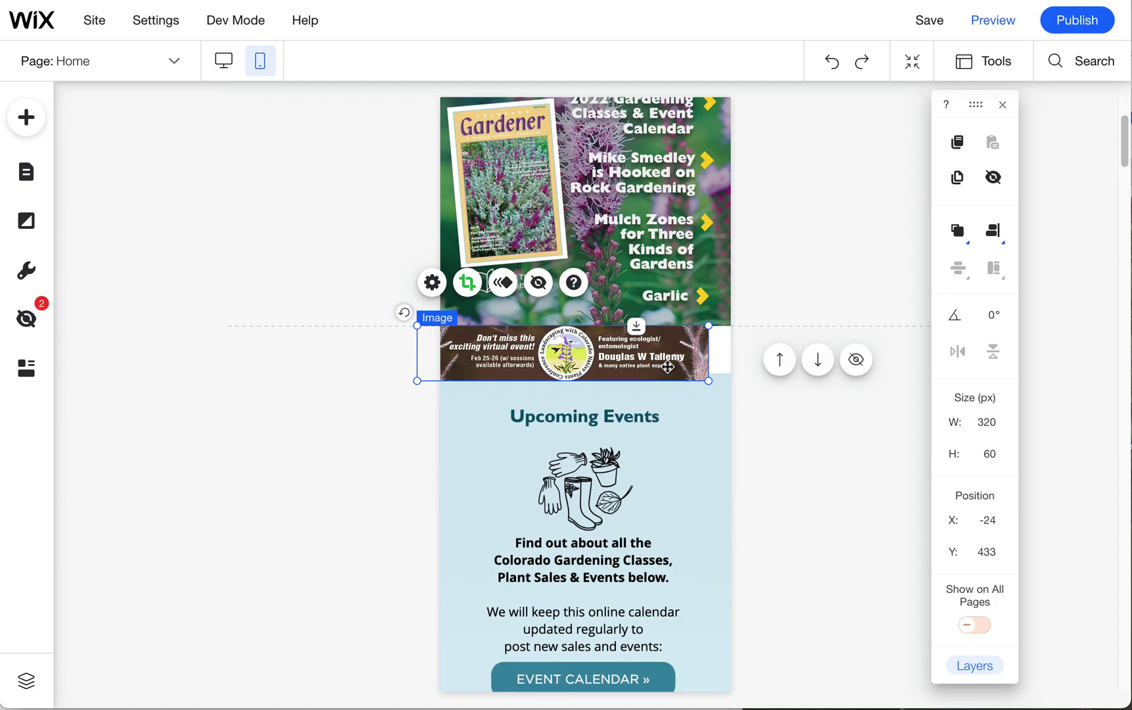
drag(680, 355, 693, 354)
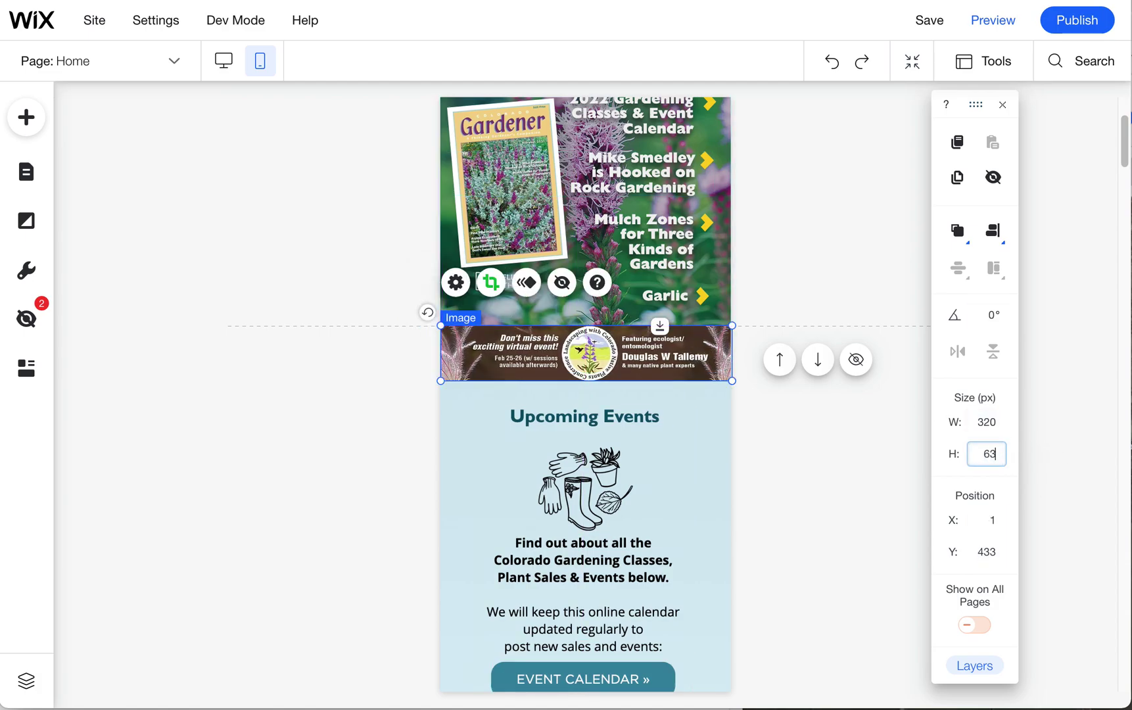
key(Return)
drag(652, 353, 659, 398)
click(703, 405)
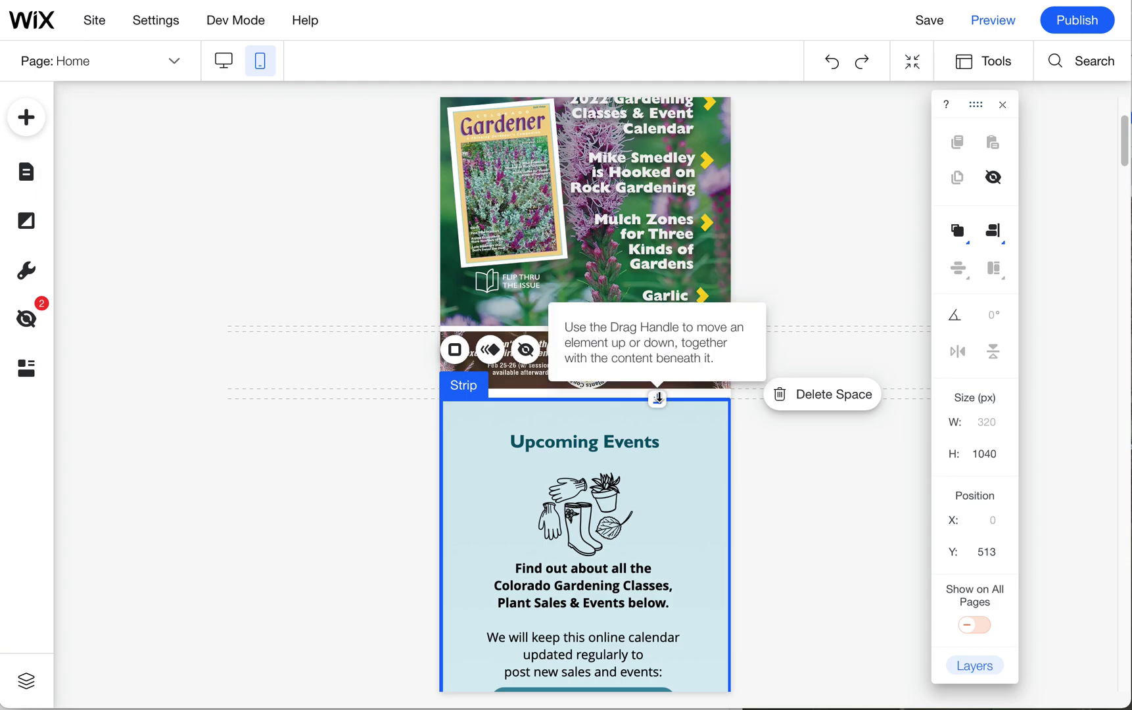
click(658, 361)
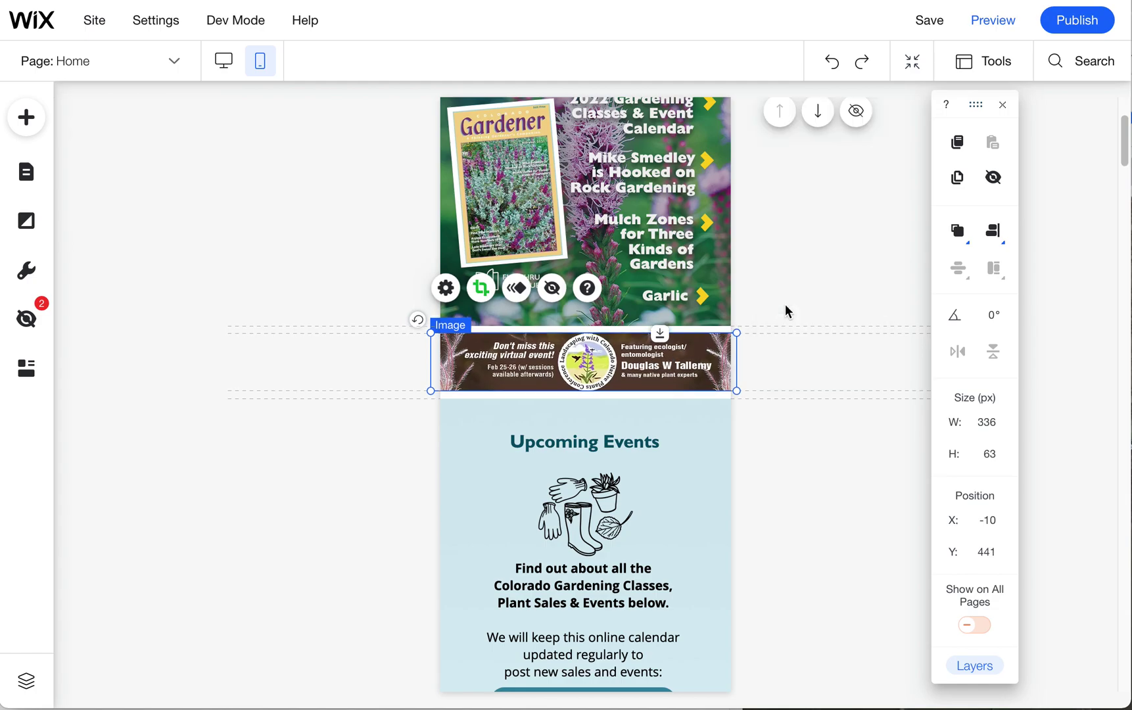
click(827, 297)
click(697, 348)
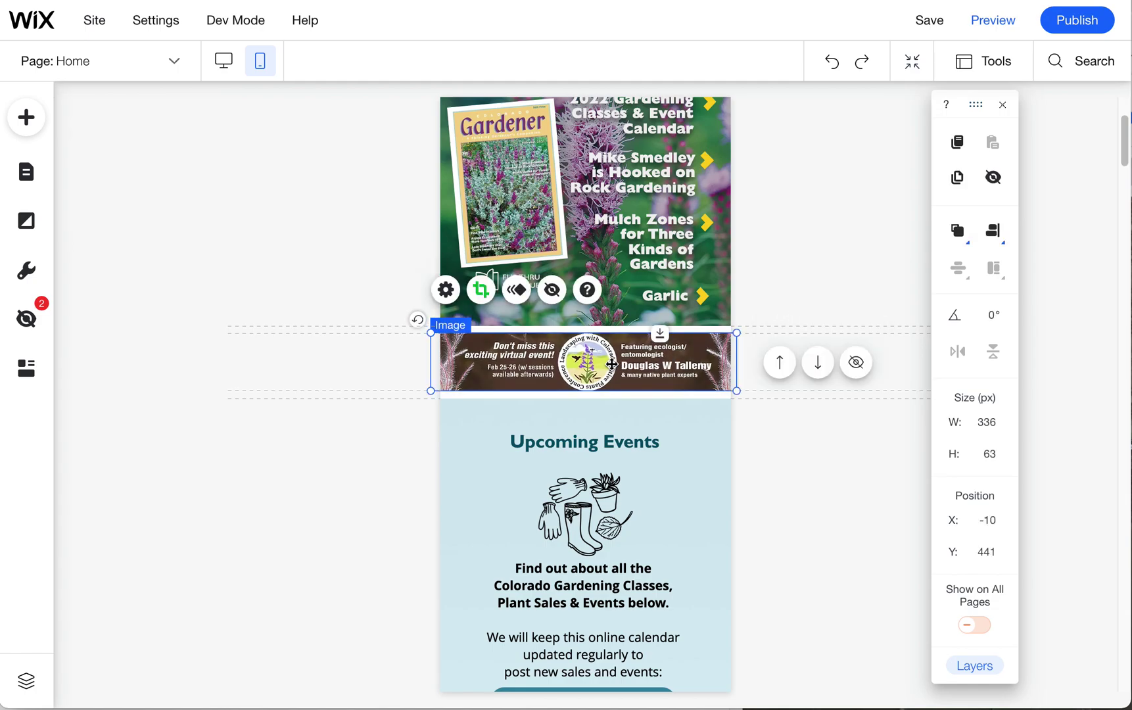
Re-crop the banner to 320 × 63 px and place it on the page at X 1, Y 441
click(486, 290)
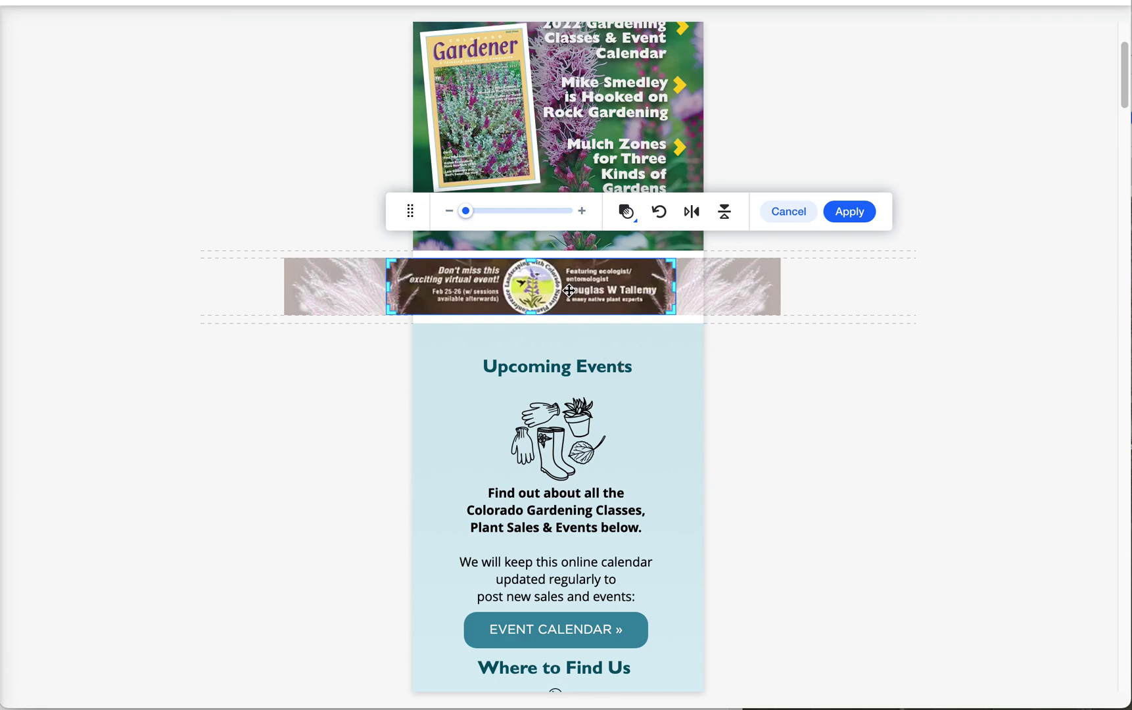
drag(569, 290, 566, 290)
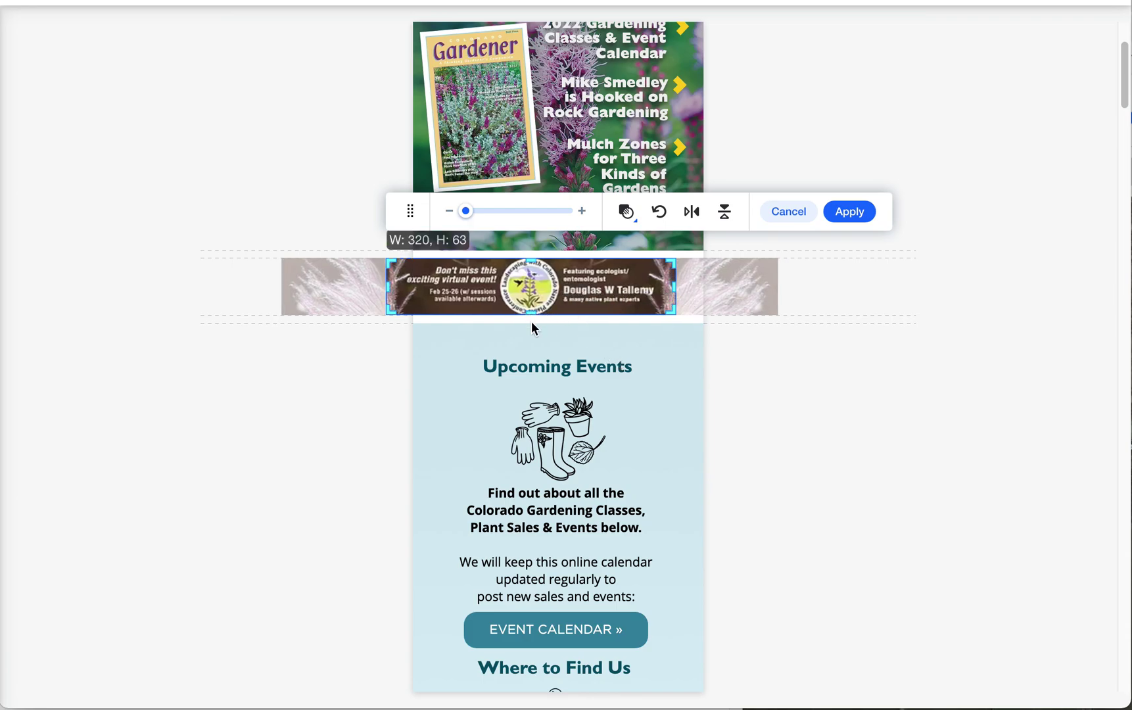
click(850, 212)
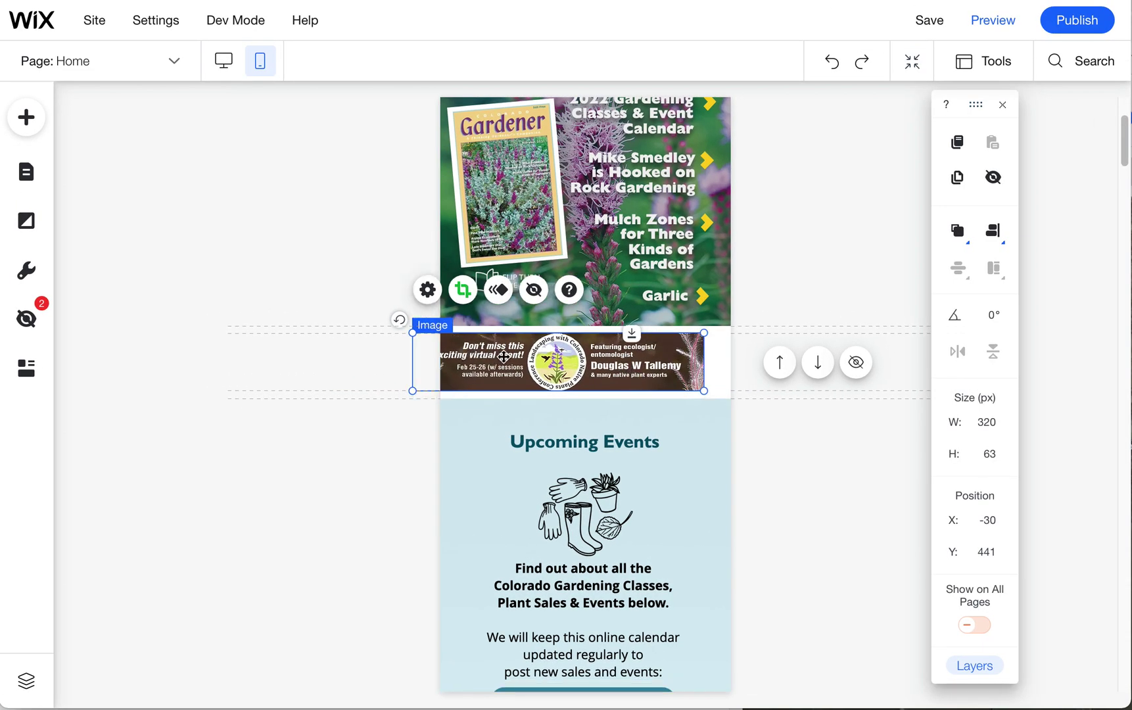
drag(504, 356, 523, 357)
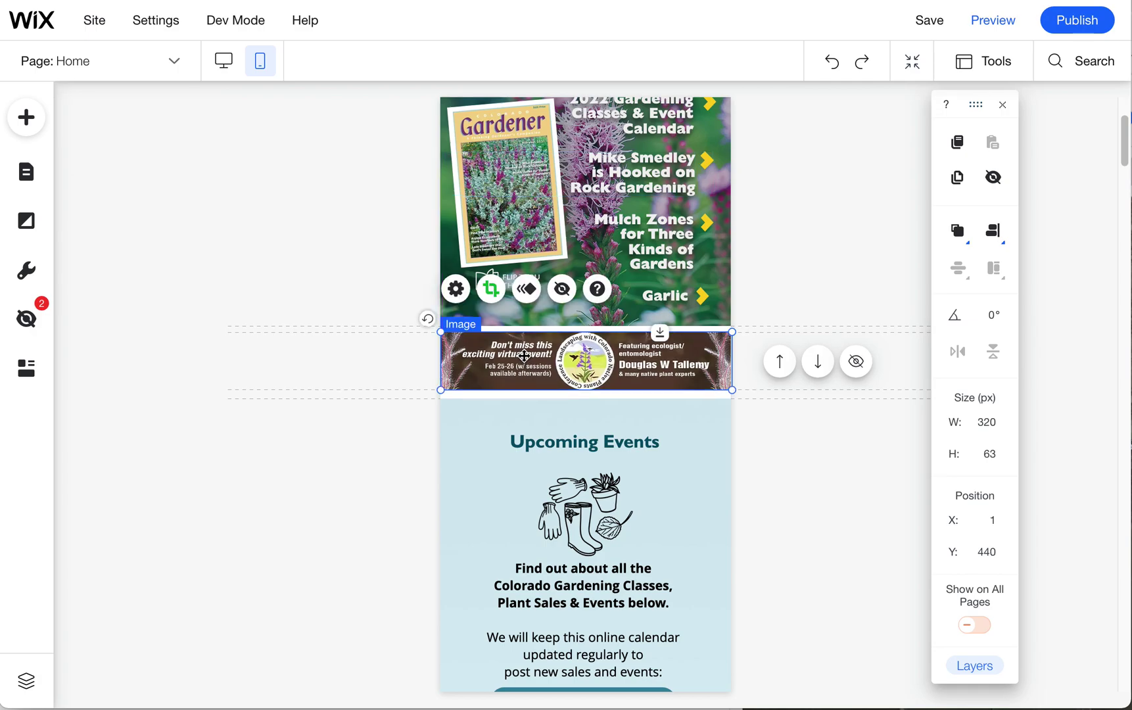
key(Down)
Left-align the banner to X 0, Y 441, undoing a trial move down onto the strip
click(993, 232)
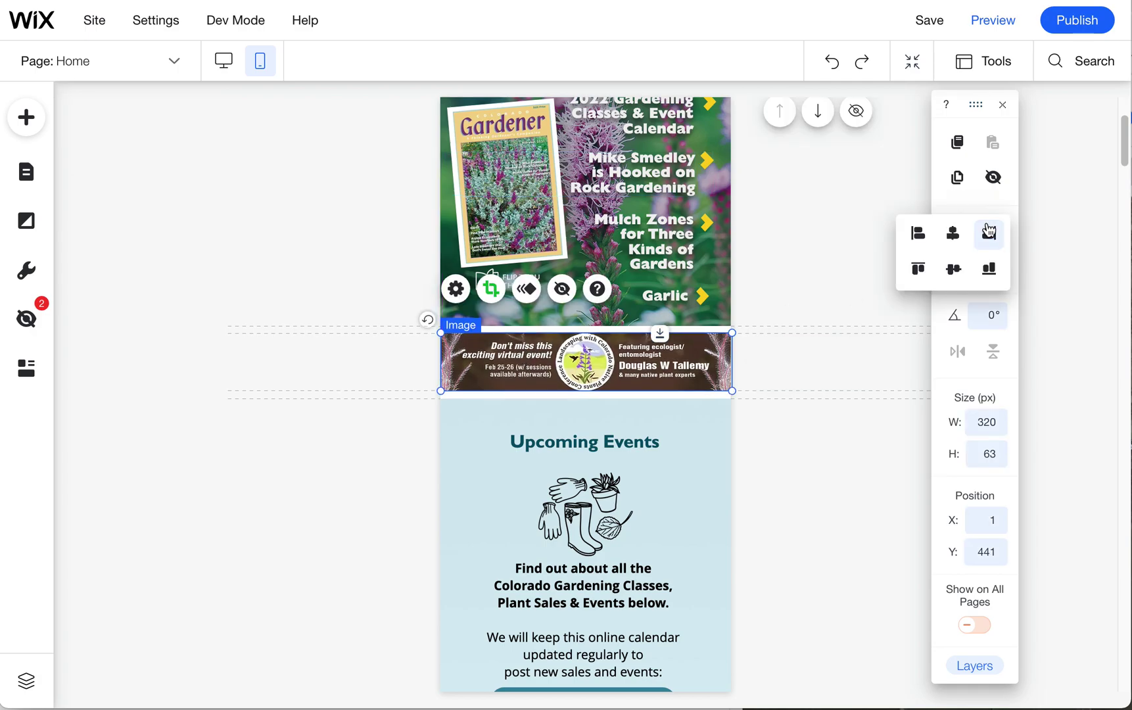
click(917, 233)
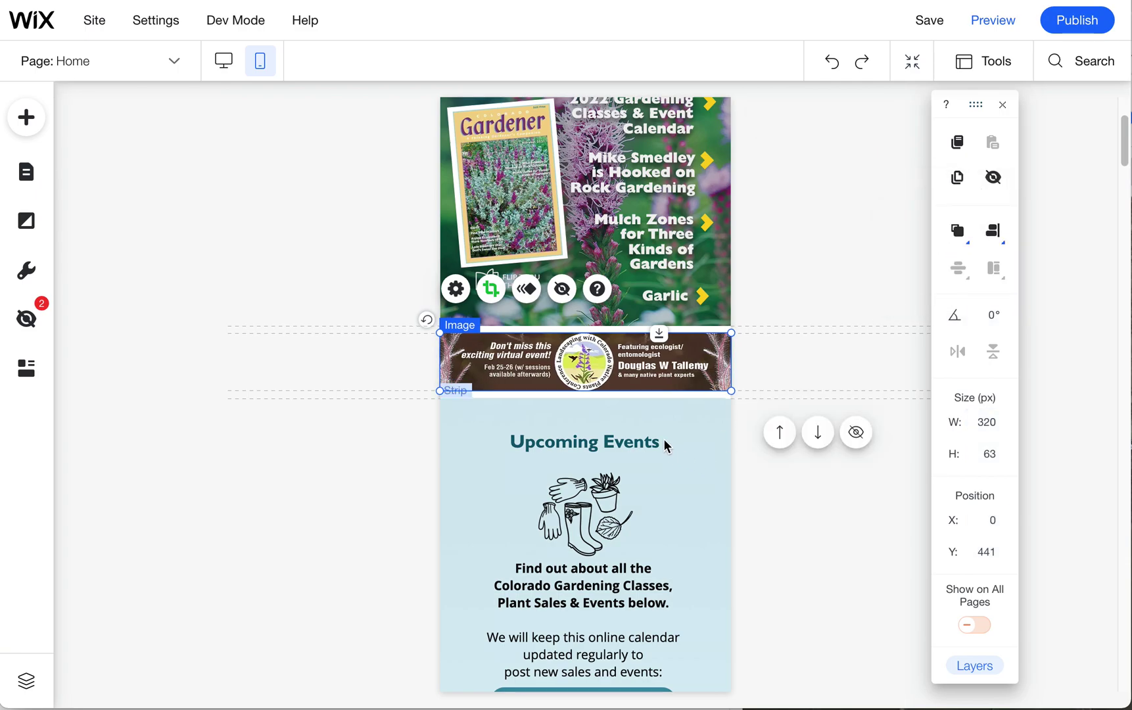
click(641, 418)
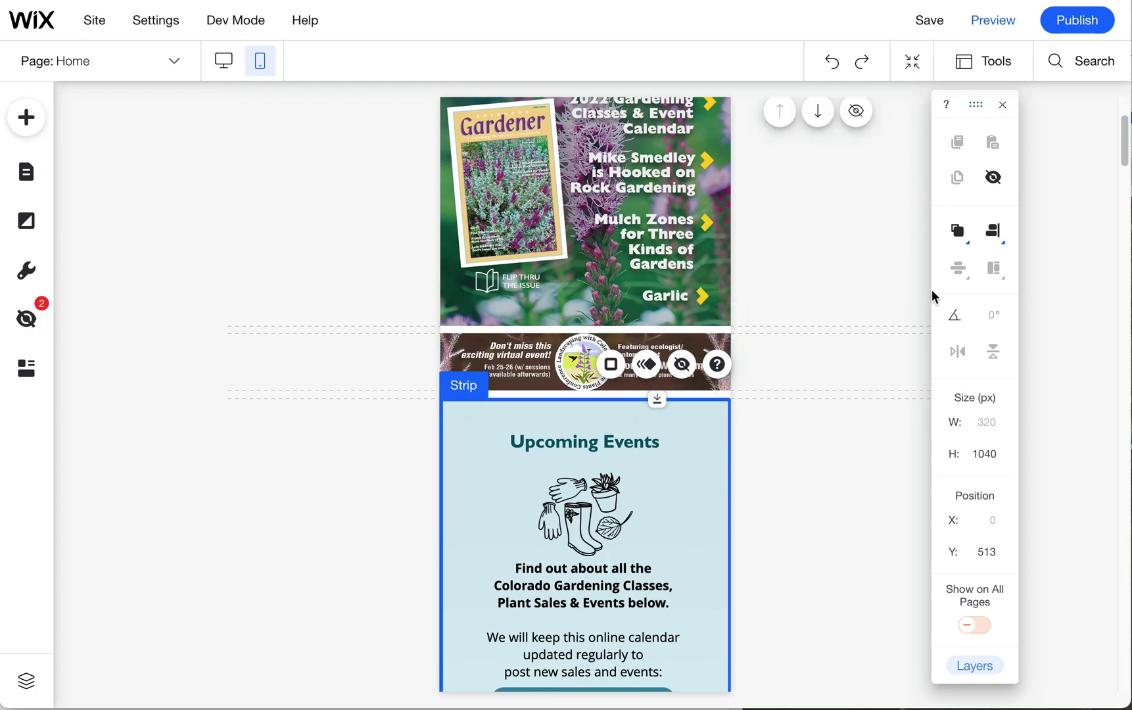
click(996, 63)
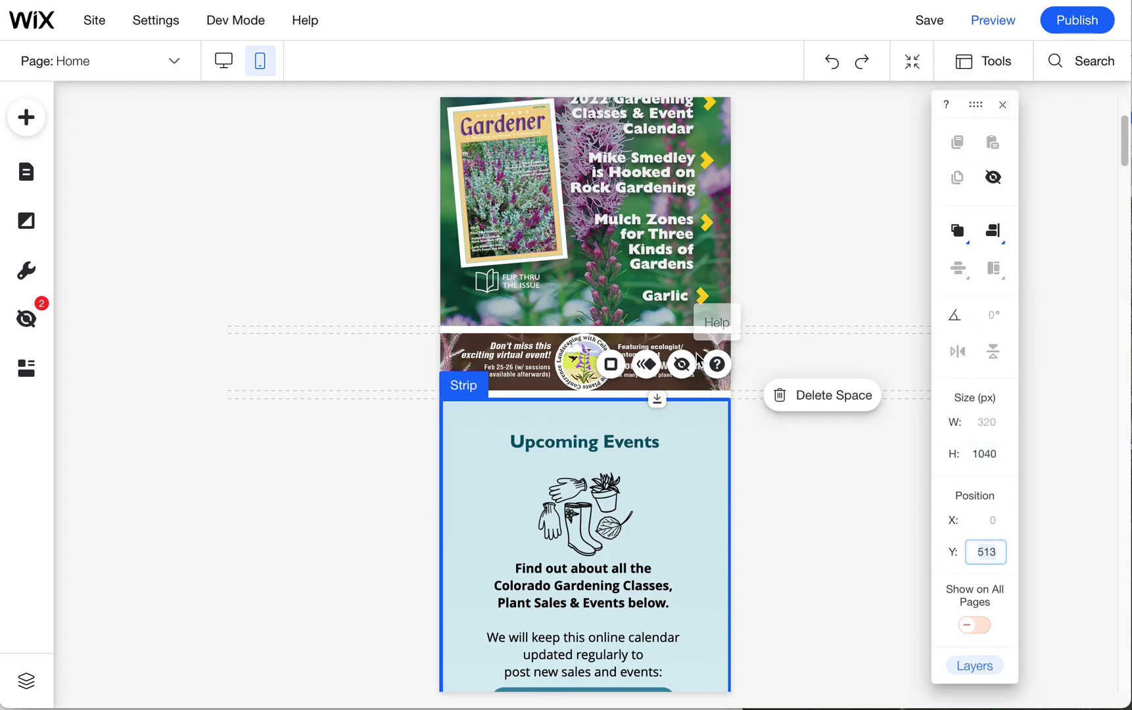
drag(709, 348, 709, 413)
key(ctrl+z)
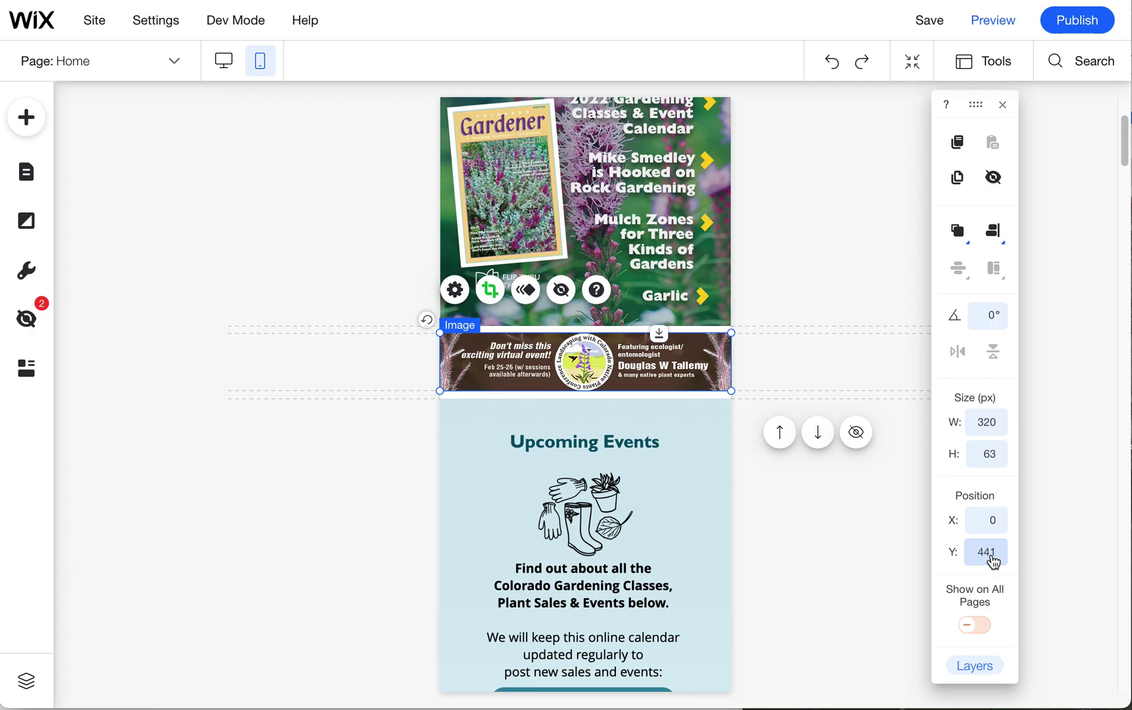
Shorten the upper light-blue Upcoming Events strip to 727 px to remove empty space
scroll(743, 525, down, 6)
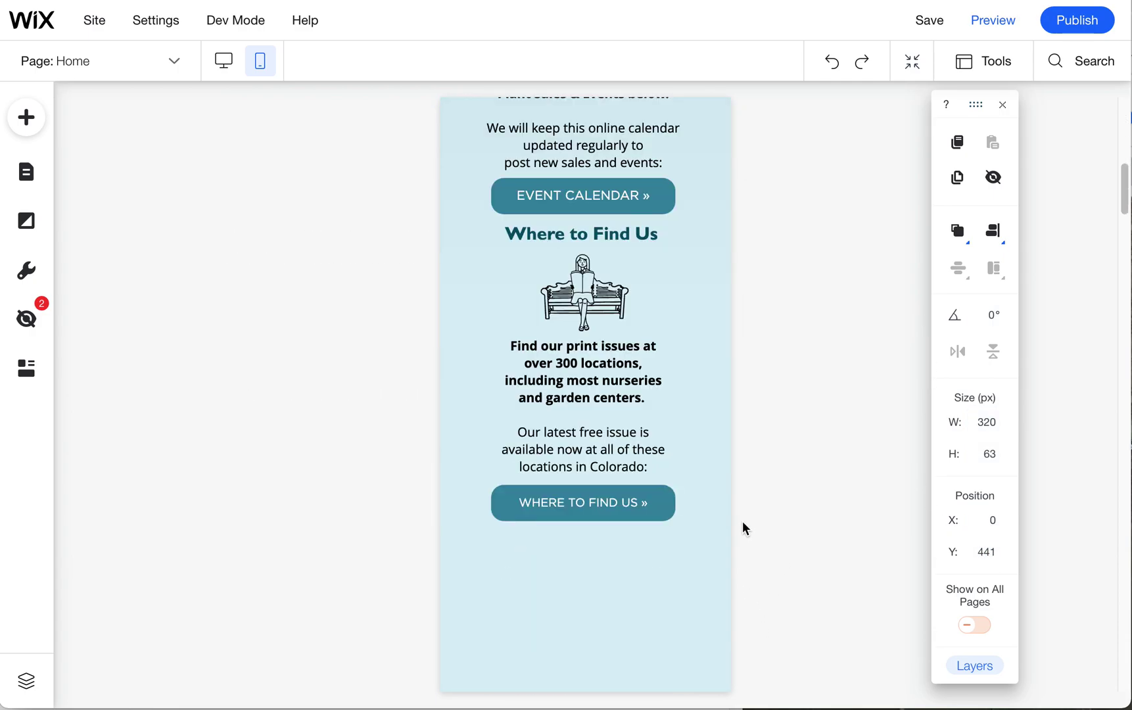
scroll(743, 528, down, 2)
scroll(609, 434, down, 2)
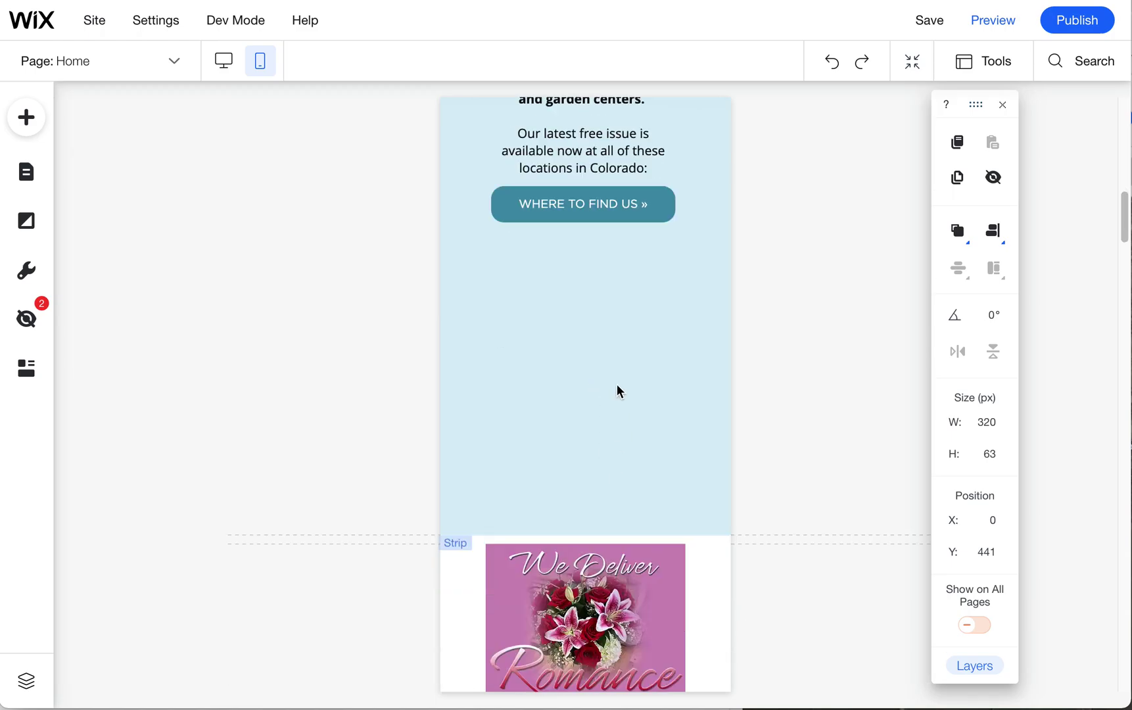
click(632, 462)
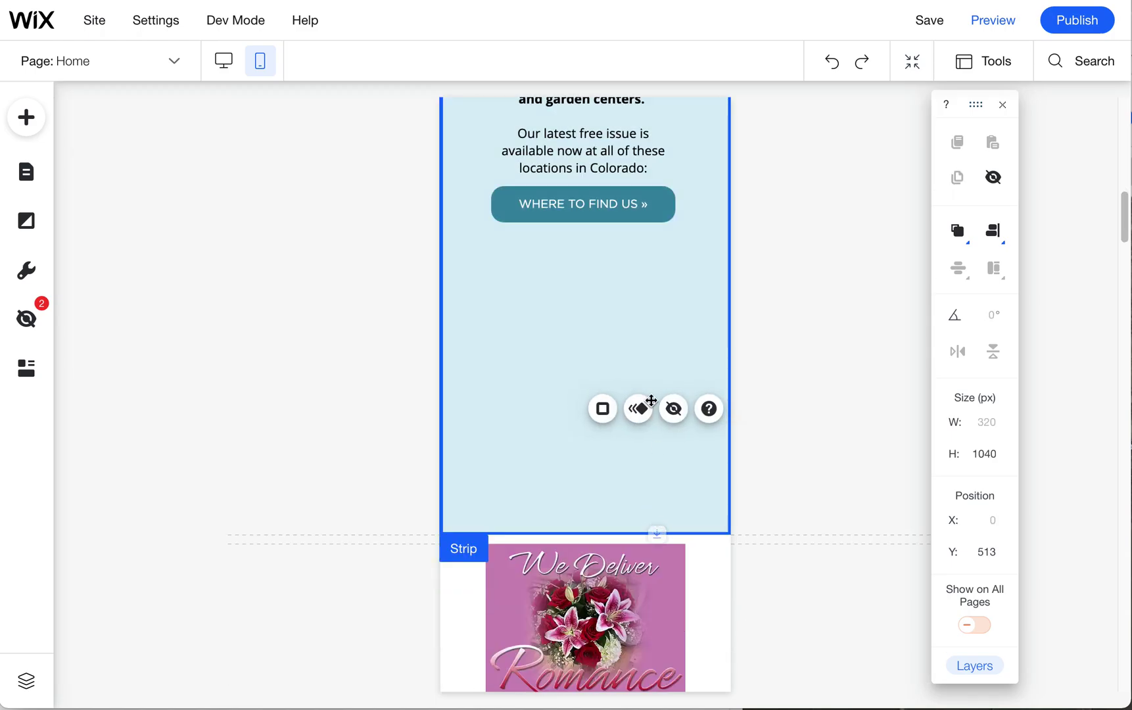
drag(653, 533, 659, 250)
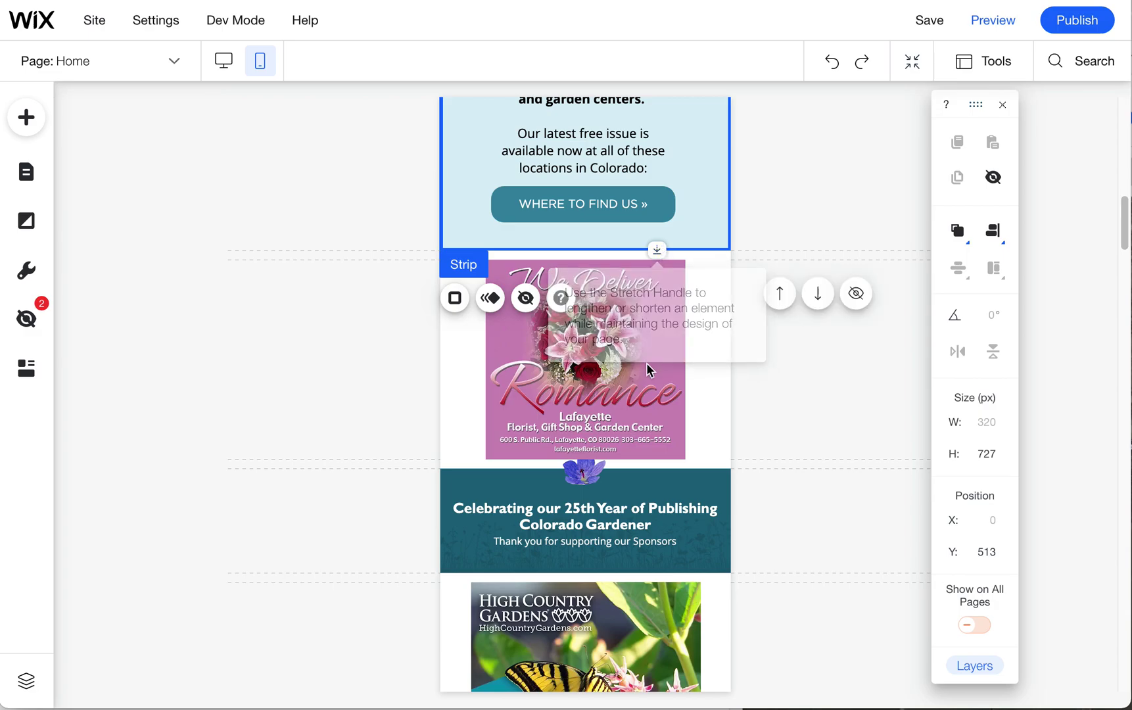
Move the small blue flower image down into the teal Celebrating our 25th Year strip
click(677, 435)
click(685, 467)
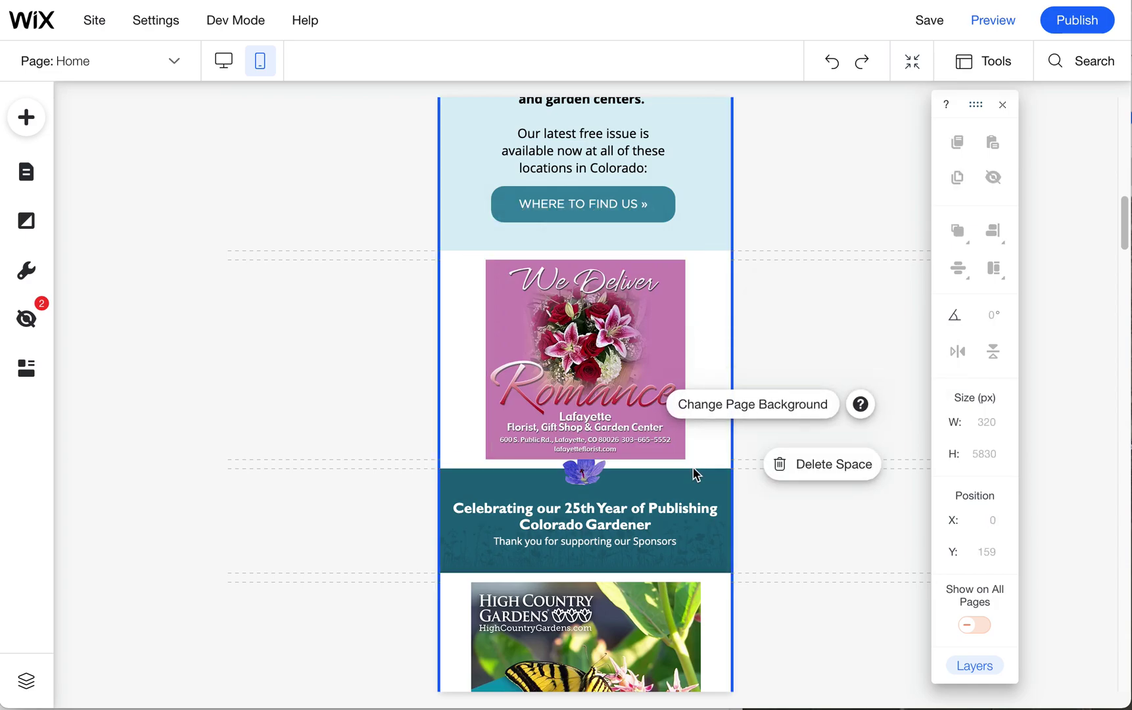
click(584, 468)
drag(599, 454, 600, 472)
click(677, 489)
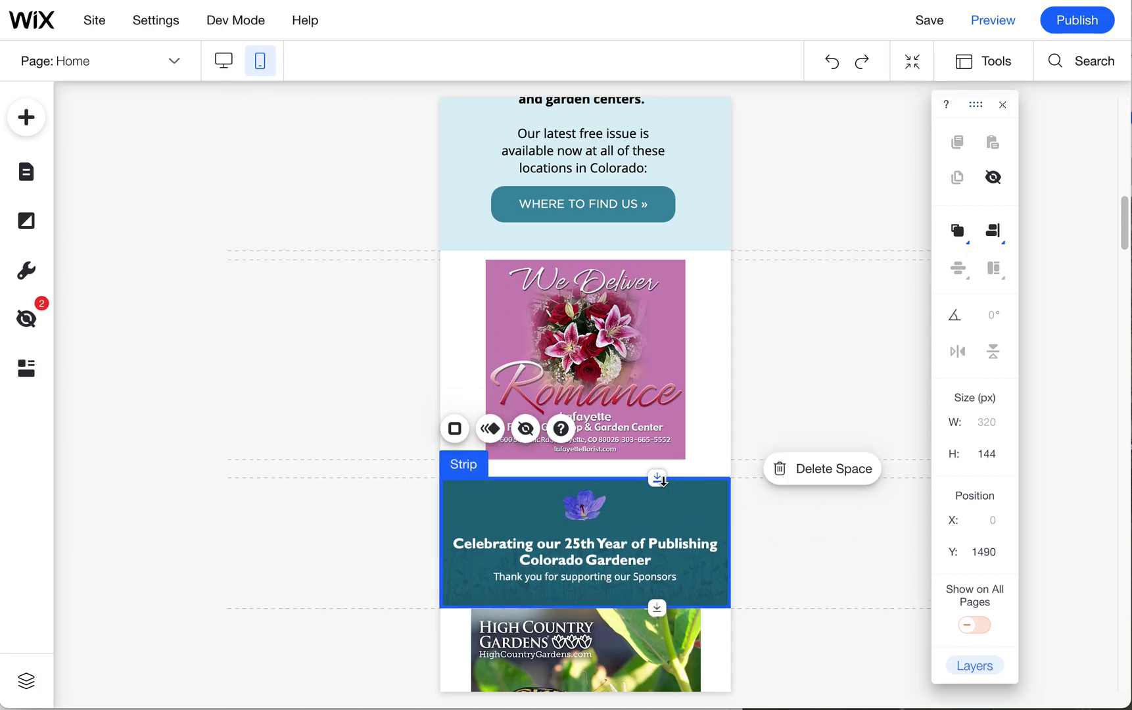
Move the High Country Gardens ad lower, to Y 1670
click(644, 609)
scroll(644, 505, down, 3)
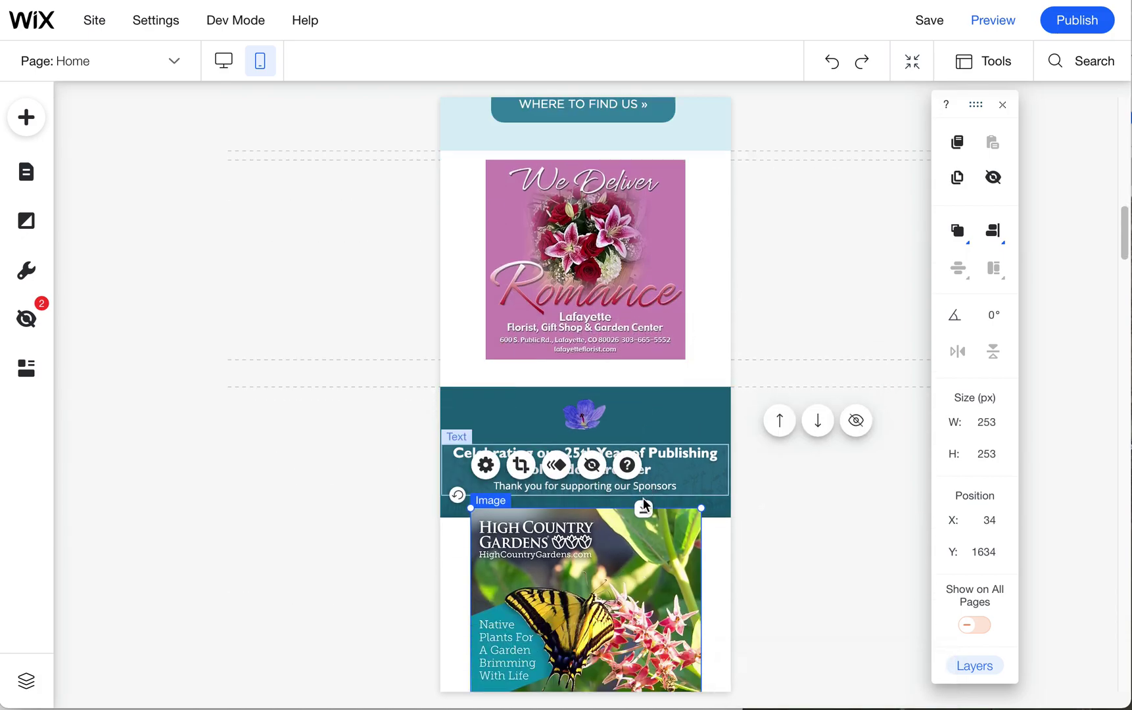
drag(644, 505, 640, 542)
scroll(639, 542, down, 6)
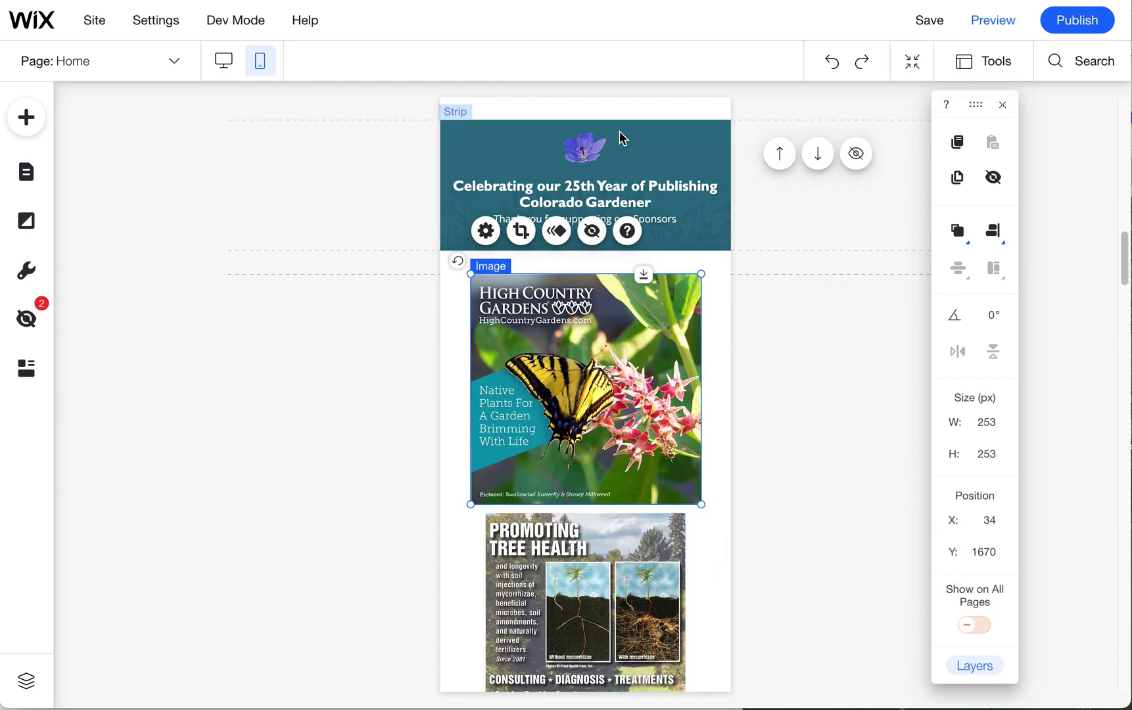
Nudge the flower image up to the top of the teal strip, now at Y 1500
click(591, 141)
scroll(1104, 262, up, 3)
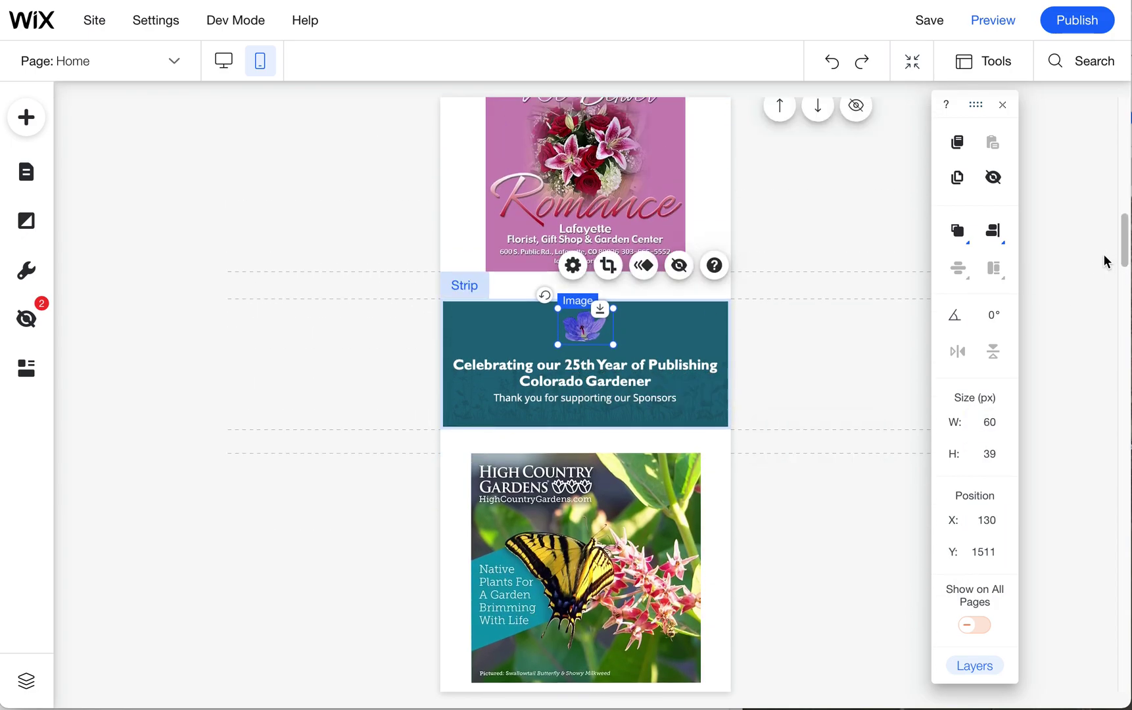
key(shift+Up)
key(shift+Up)
key(Up)
key(Up)
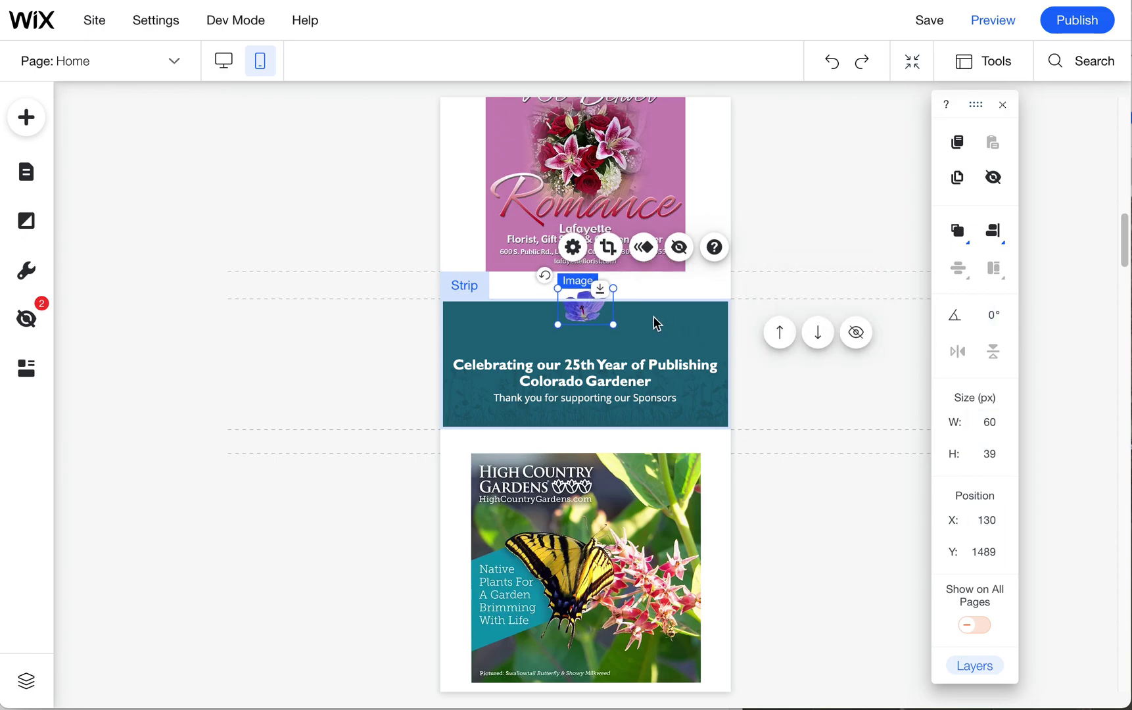
click(655, 322)
click(711, 372)
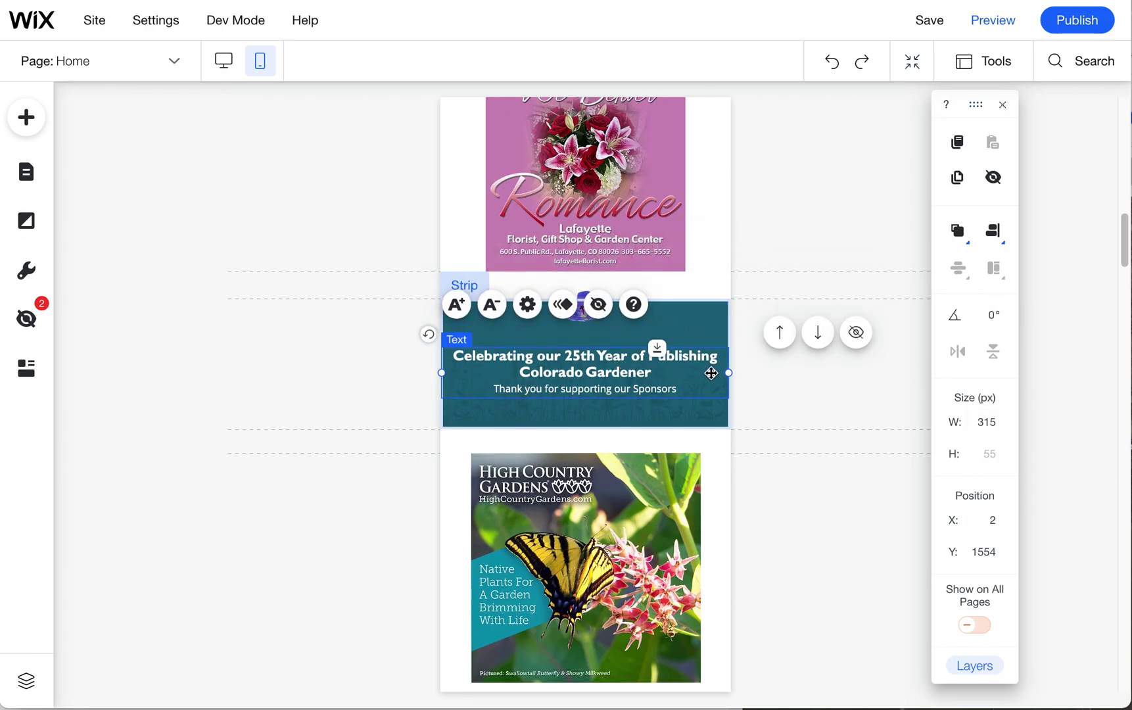
click(664, 414)
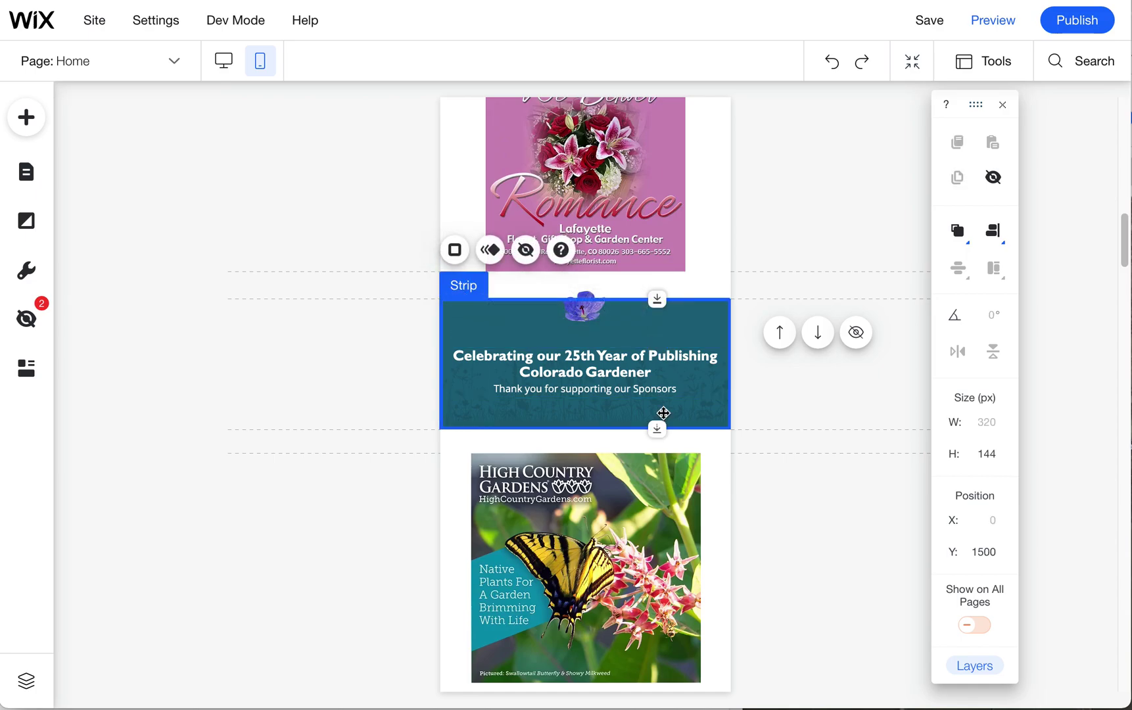
click(627, 372)
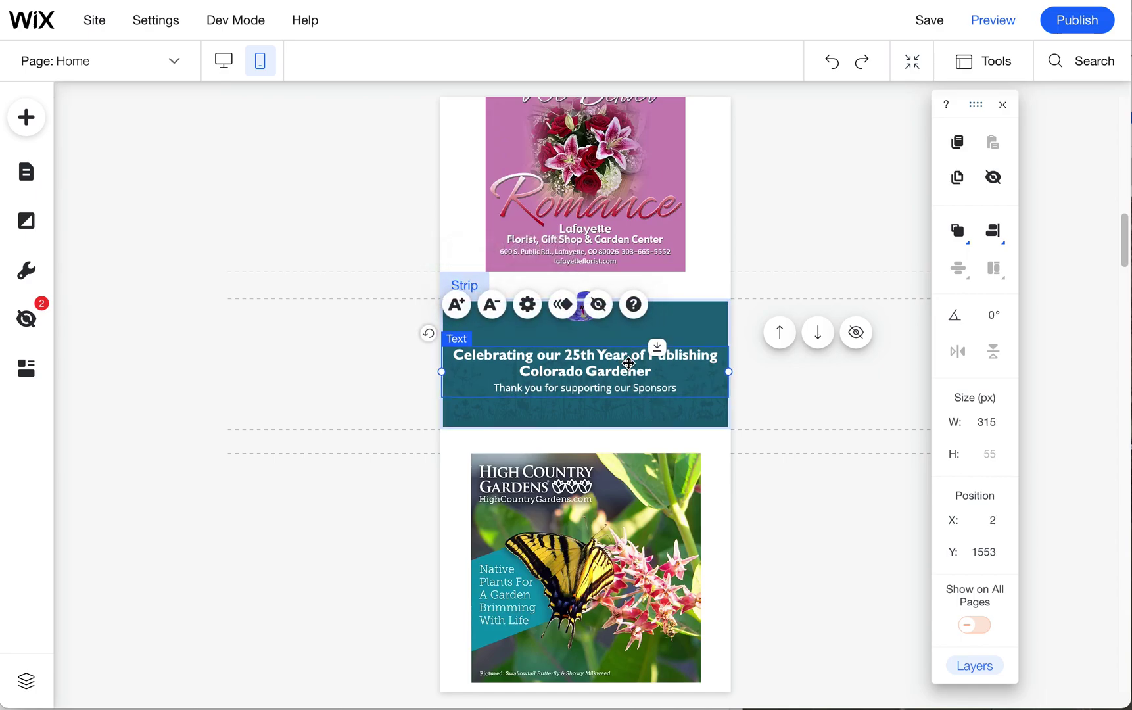
click(635, 414)
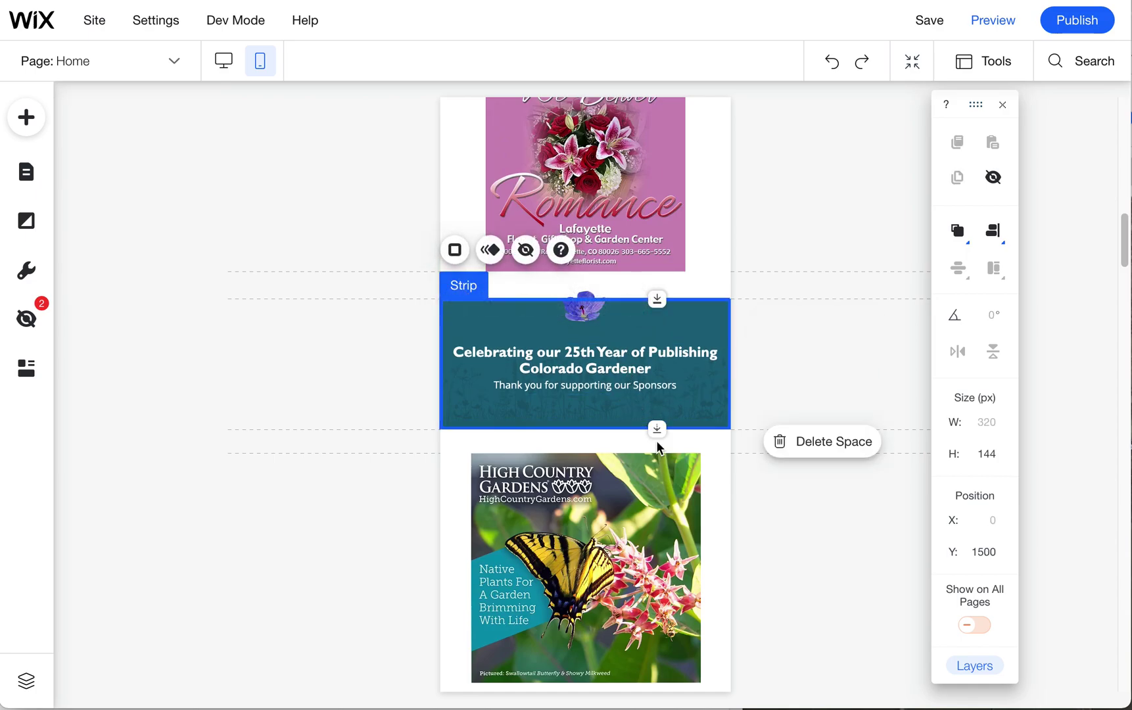
click(653, 462)
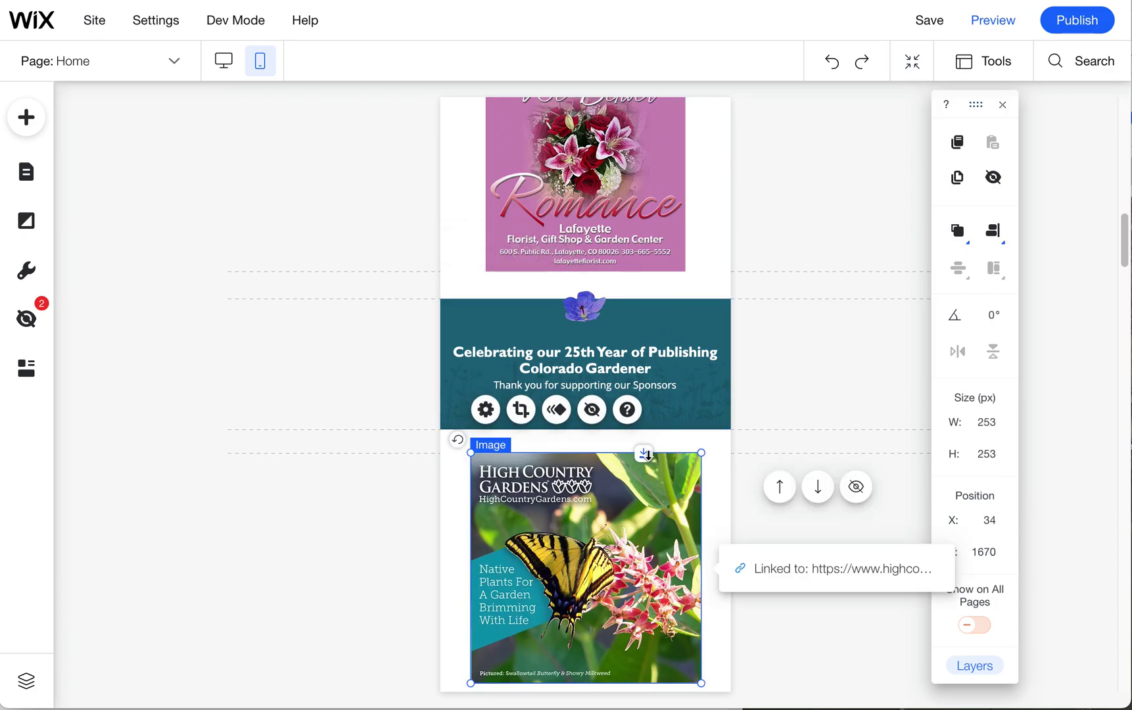
Enlarge the Promoting Tree Health ad to 253 × 253 and align it at X 34
drag(654, 462, 652, 464)
scroll(651, 434, down, 1)
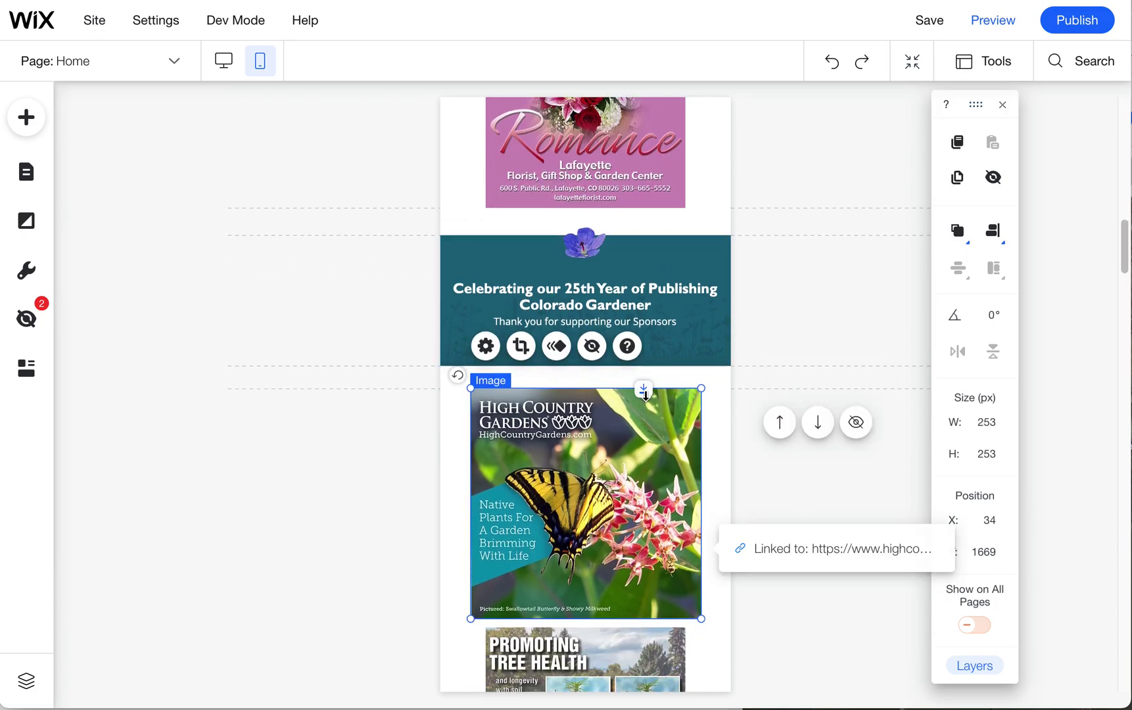
scroll(645, 395, down, 6)
click(493, 434)
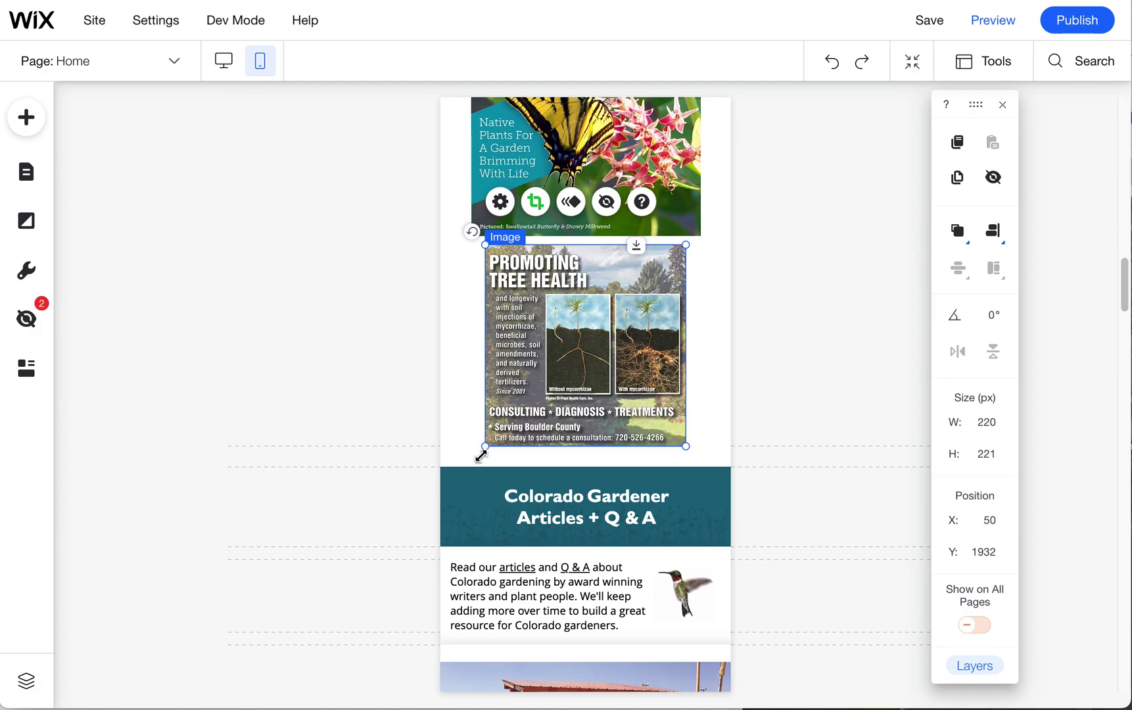
drag(481, 456, 476, 454)
click(671, 187)
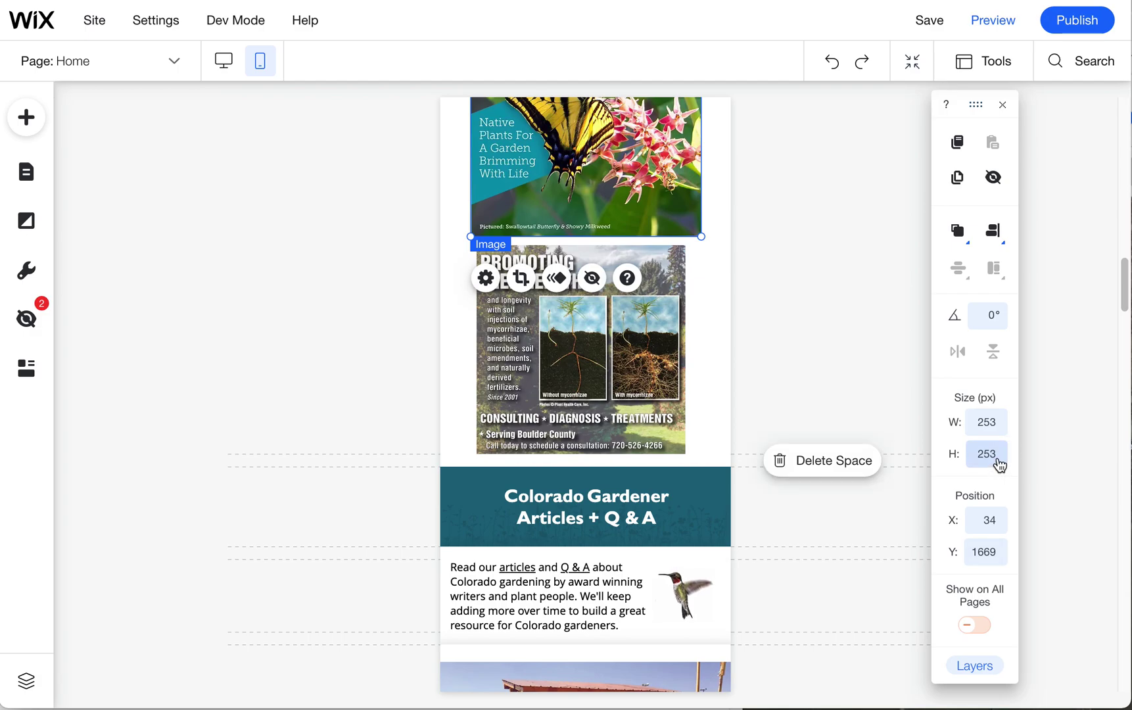
click(998, 460)
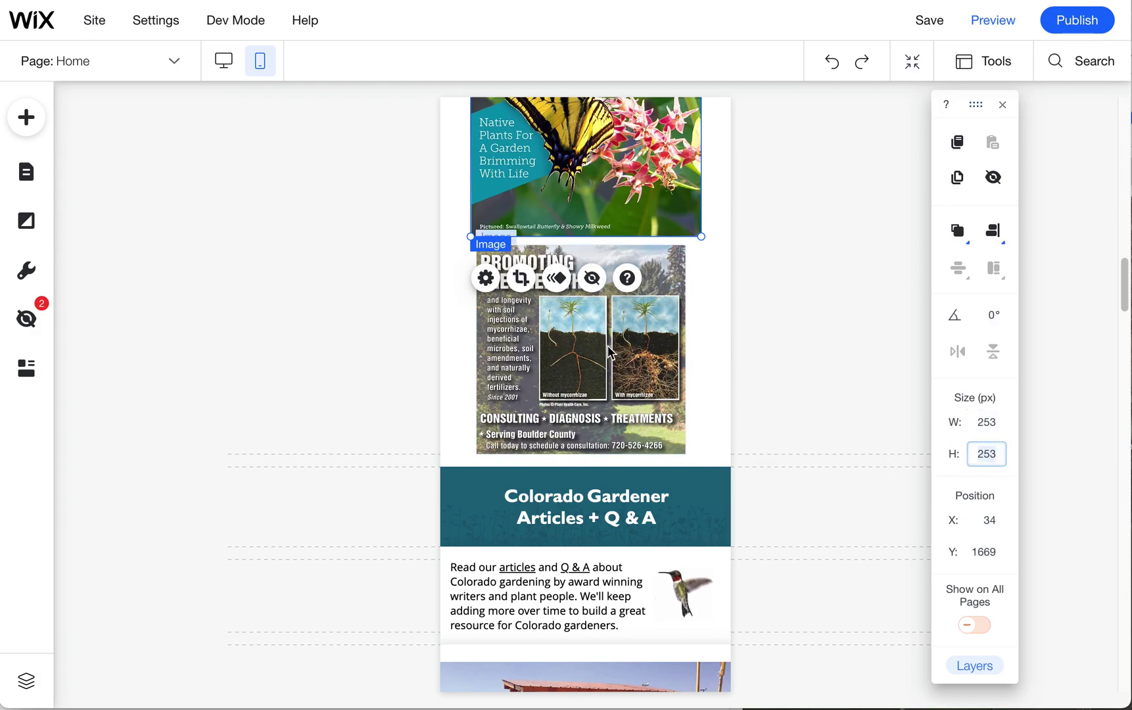
click(583, 355)
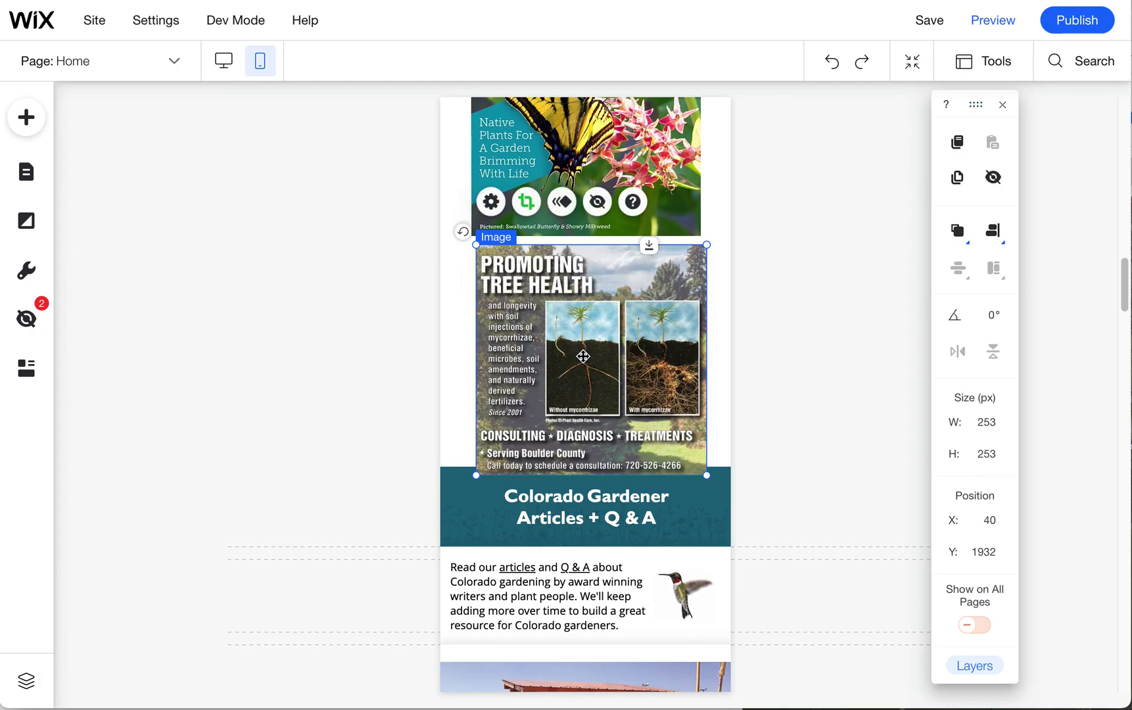
drag(581, 359, 576, 361)
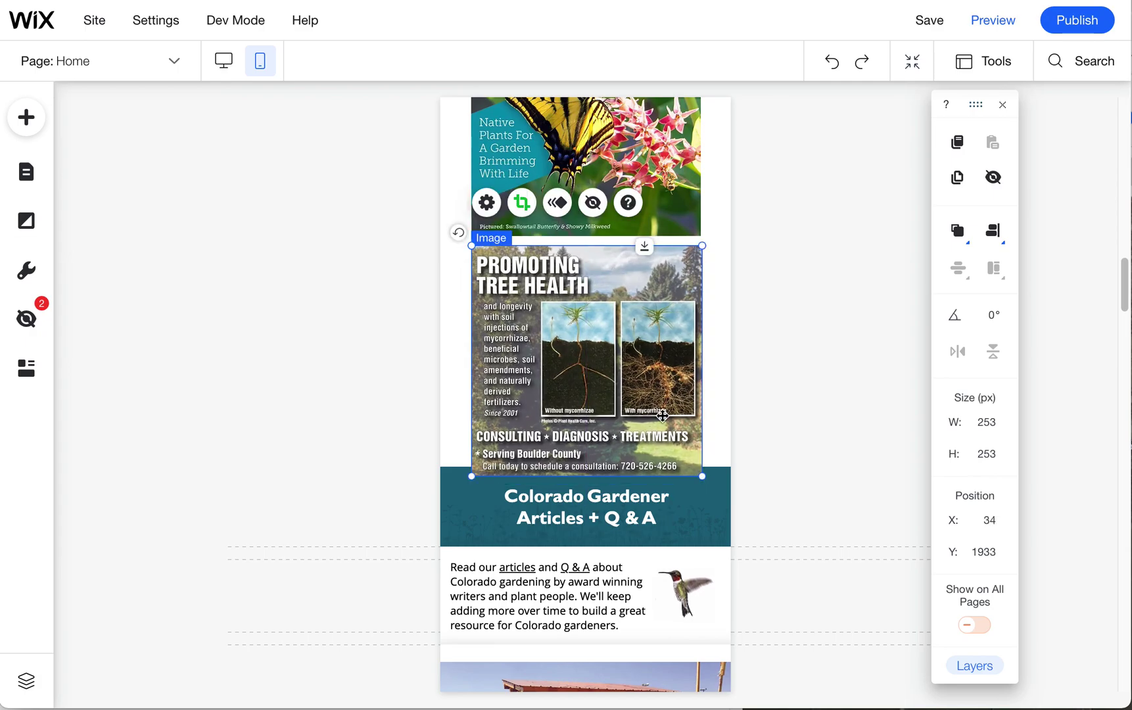
Push the articles strip lower and space the Tree Health ad below High Country Gardens at Y 1943
click(650, 510)
drag(650, 509, 649, 556)
click(633, 393)
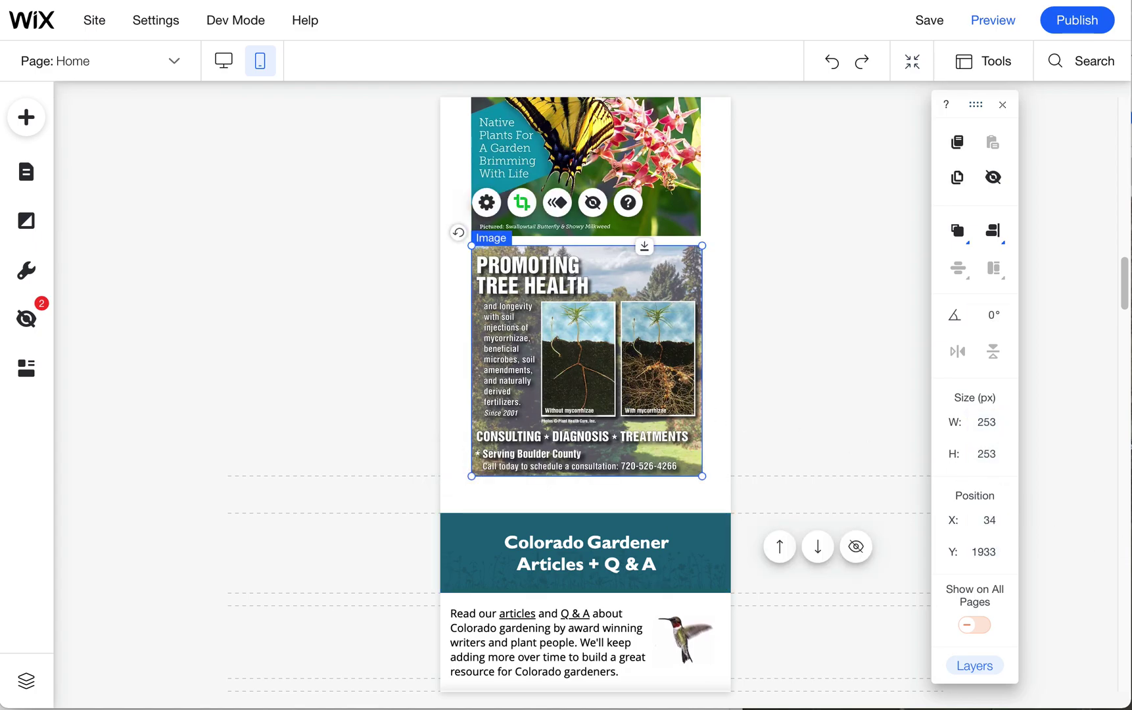
scroll(612, 420, up, 2)
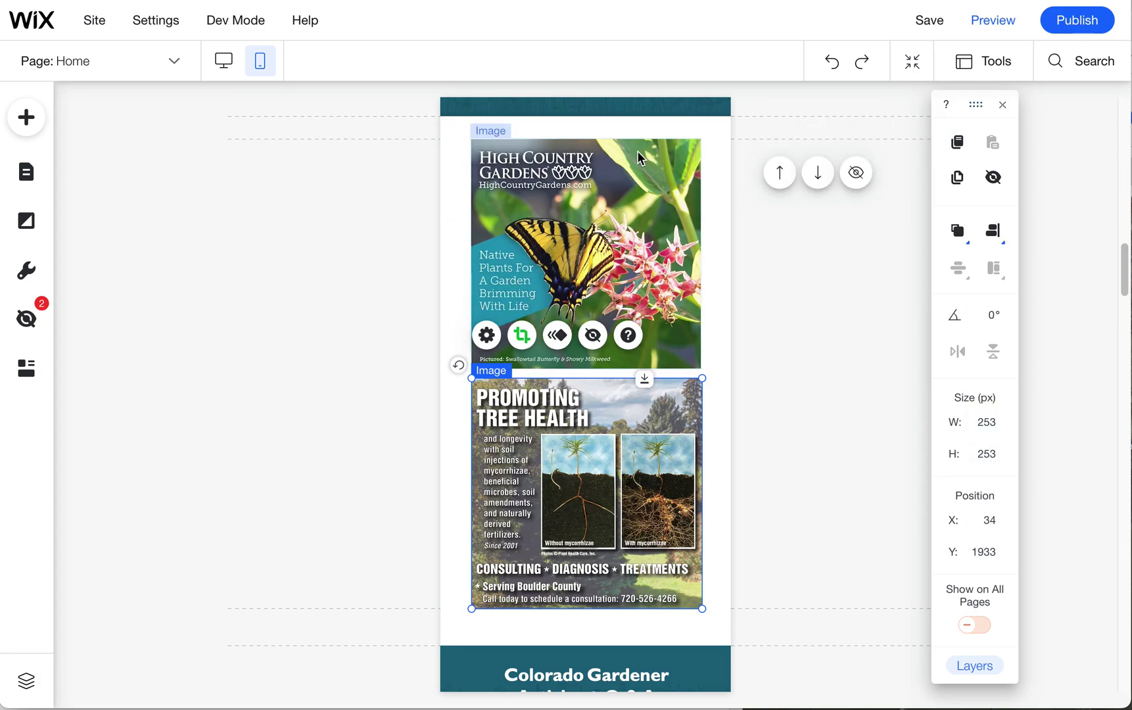
click(651, 302)
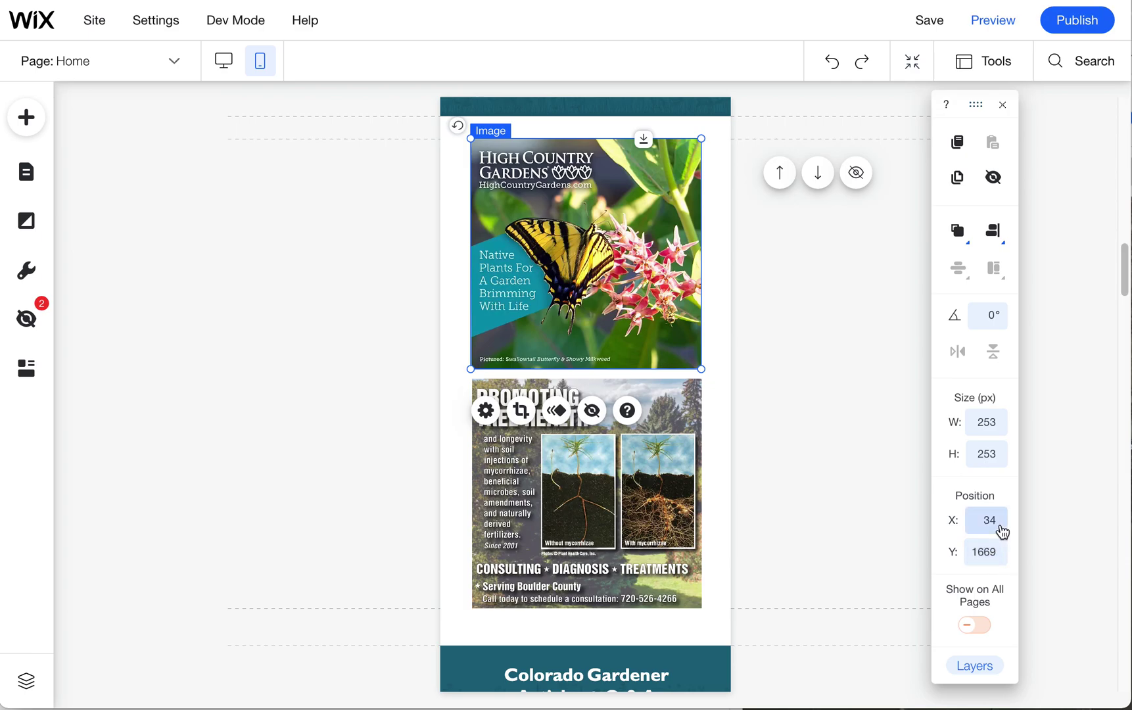
click(994, 556)
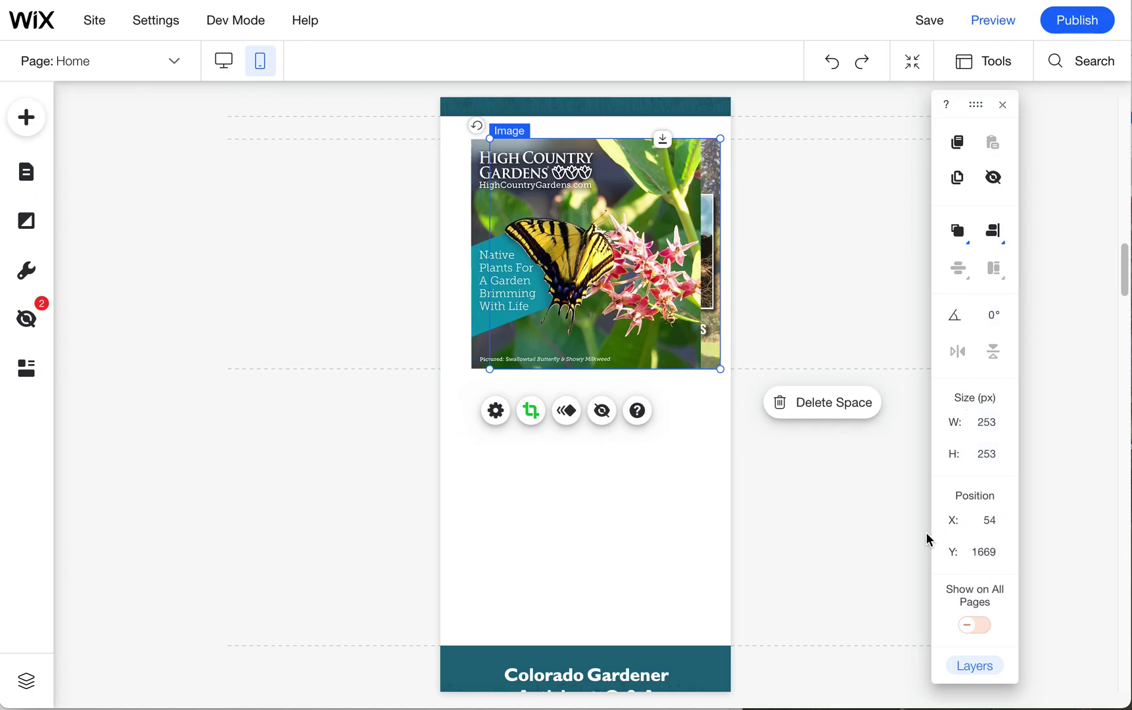
click(832, 62)
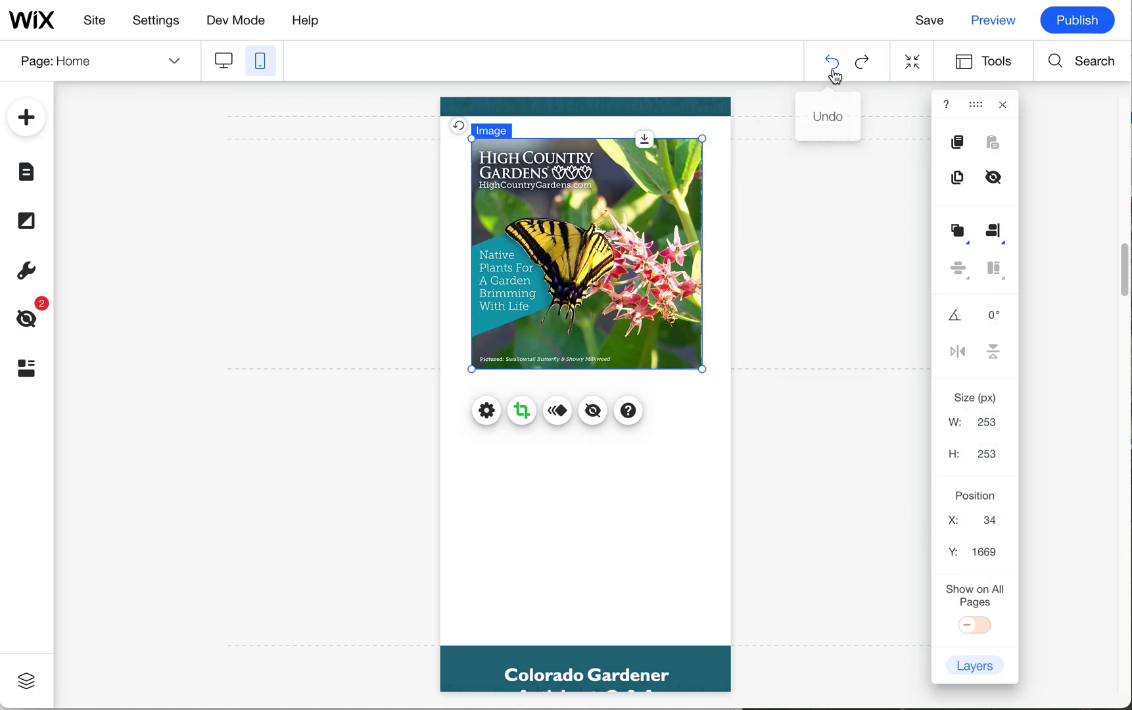
click(832, 63)
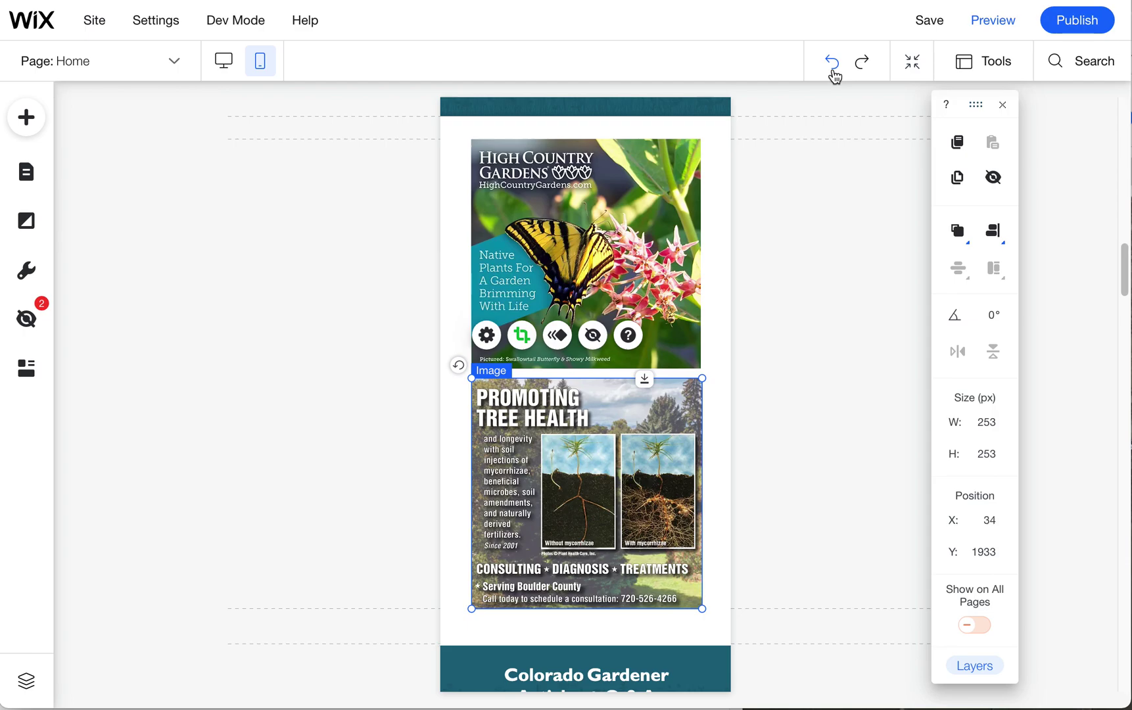
key(shift+Down)
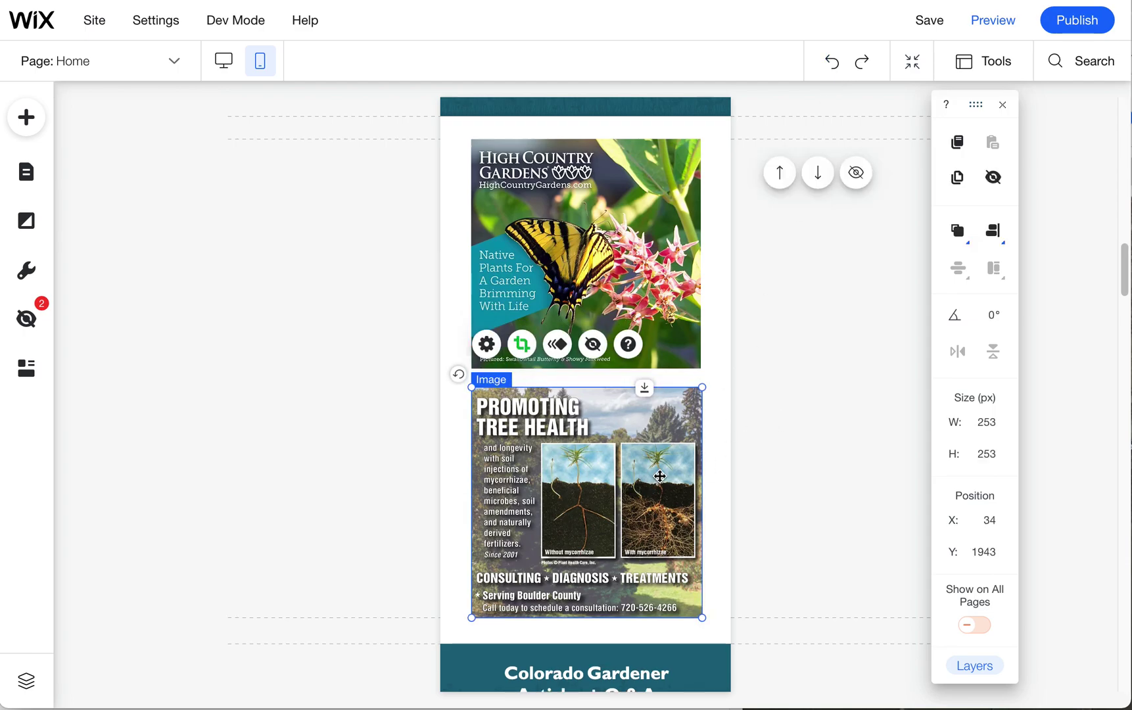
click(835, 316)
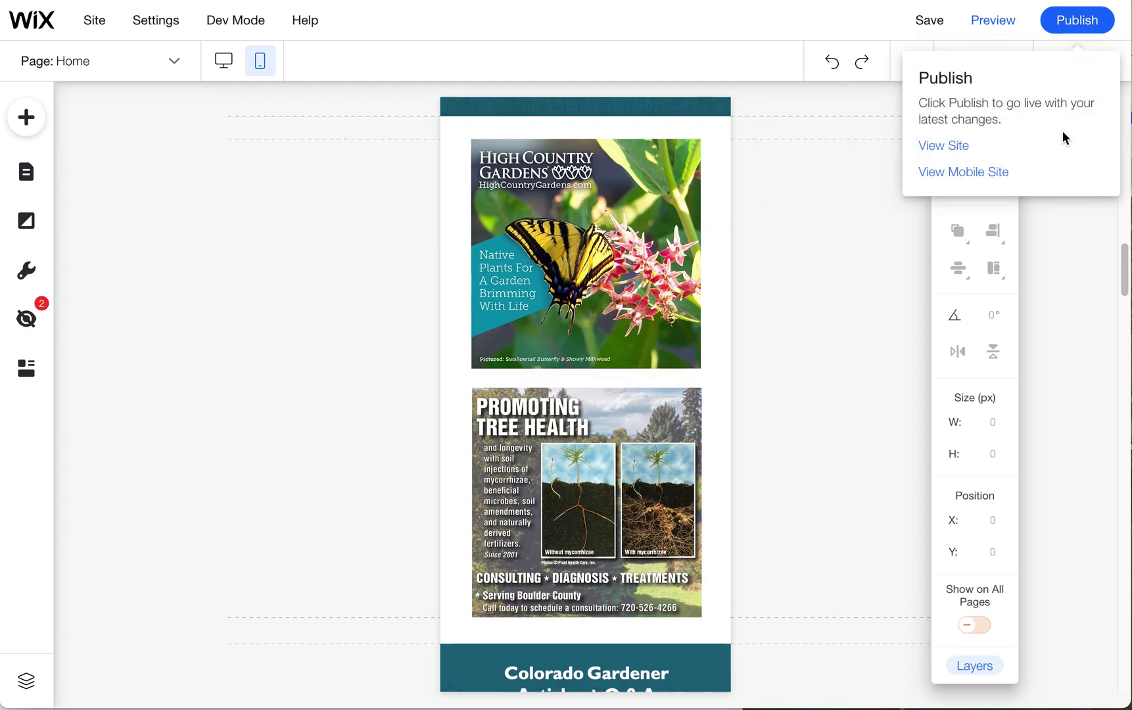
Drag the We Deliver florist ad slightly lower in the mobile layout
mouse_move(1124, 291)
mouse_down()
mouse_move(1083, 681)
mouse_move(1078, 138)
mouse_up()
scroll(1044, 171, down, 4)
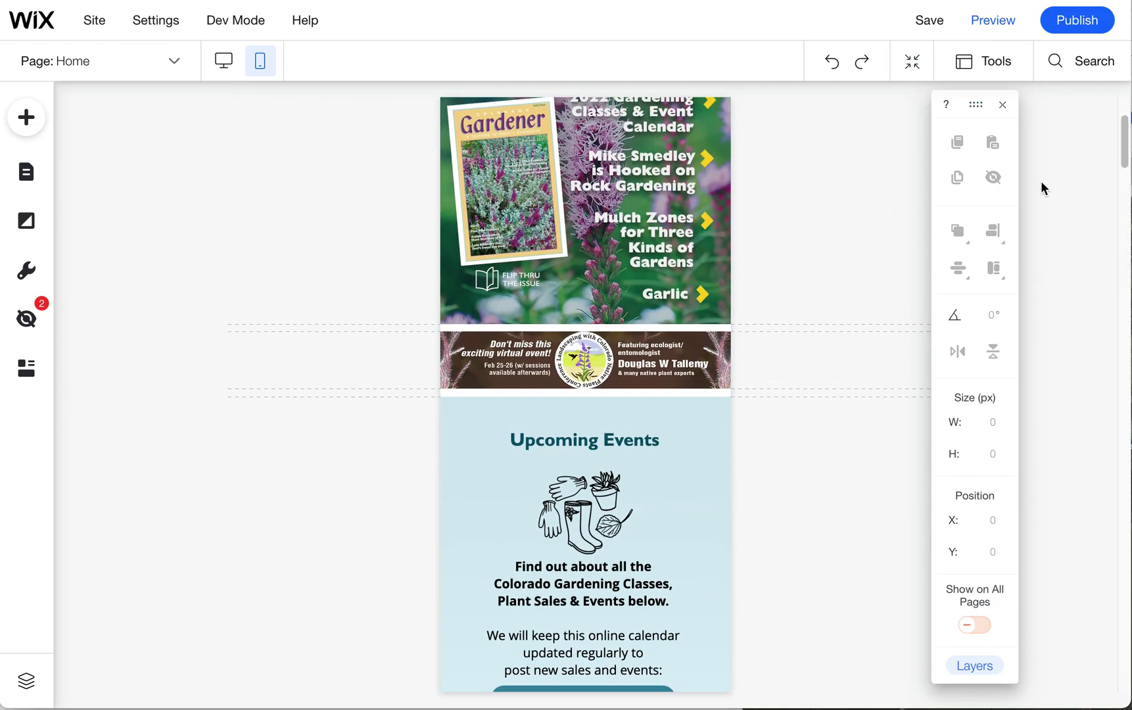
scroll(681, 536, down, 4)
scroll(690, 529, down, 6)
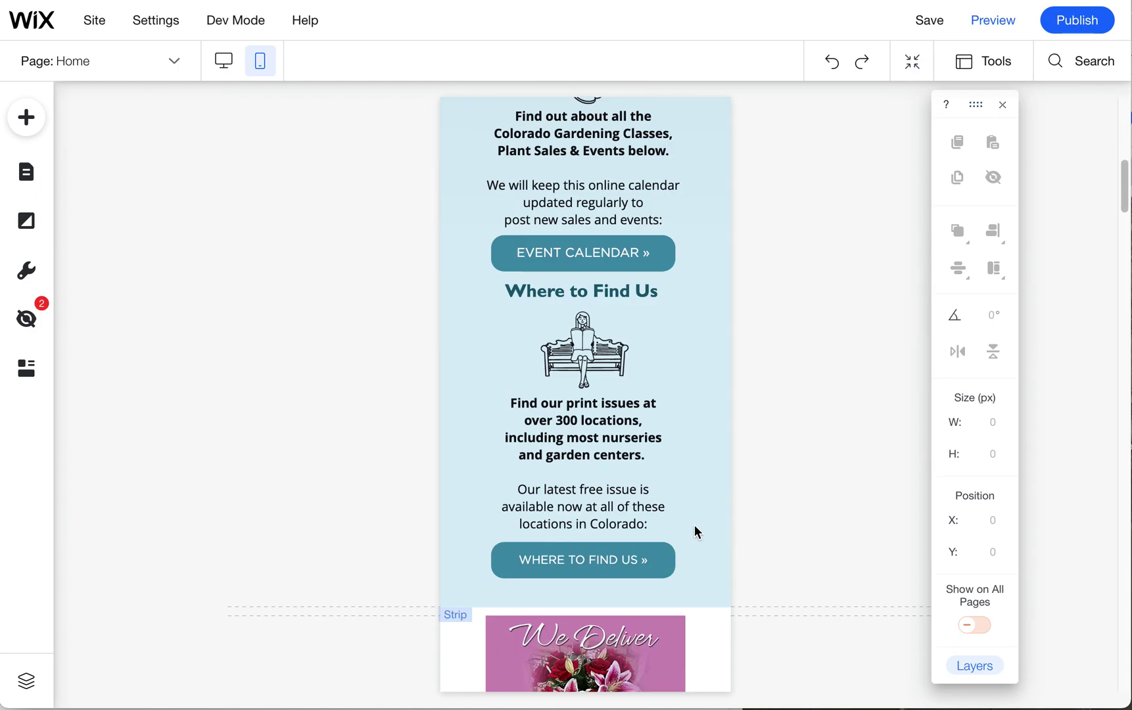
click(695, 523)
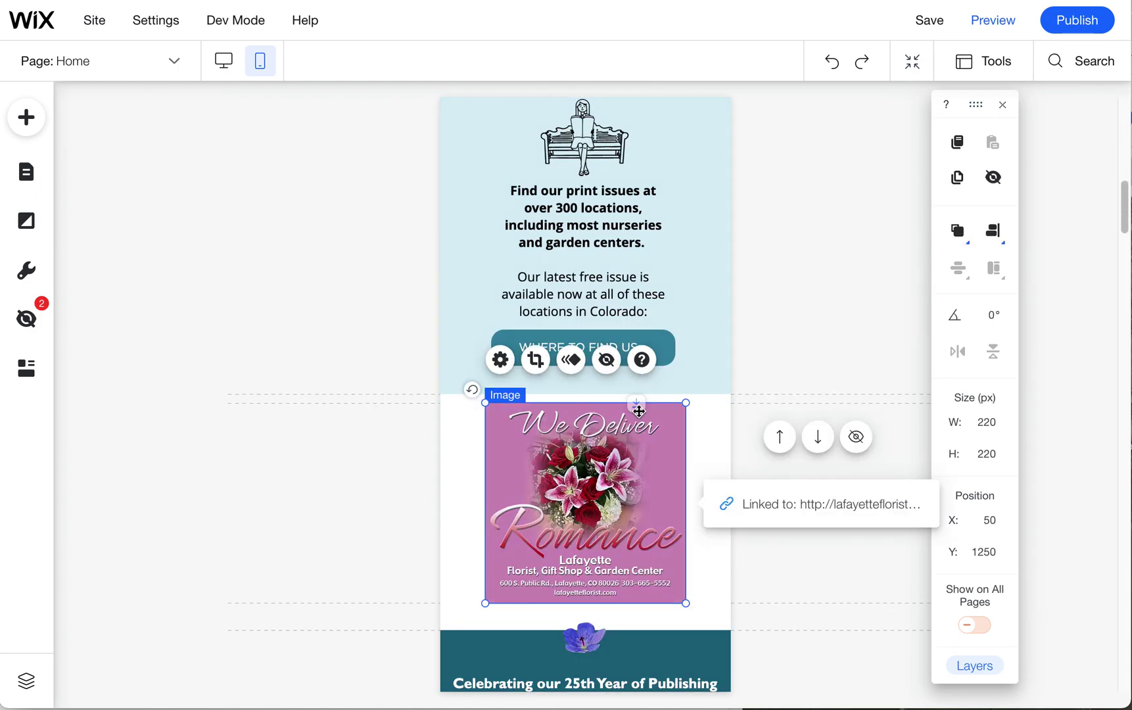
drag(639, 411, 639, 422)
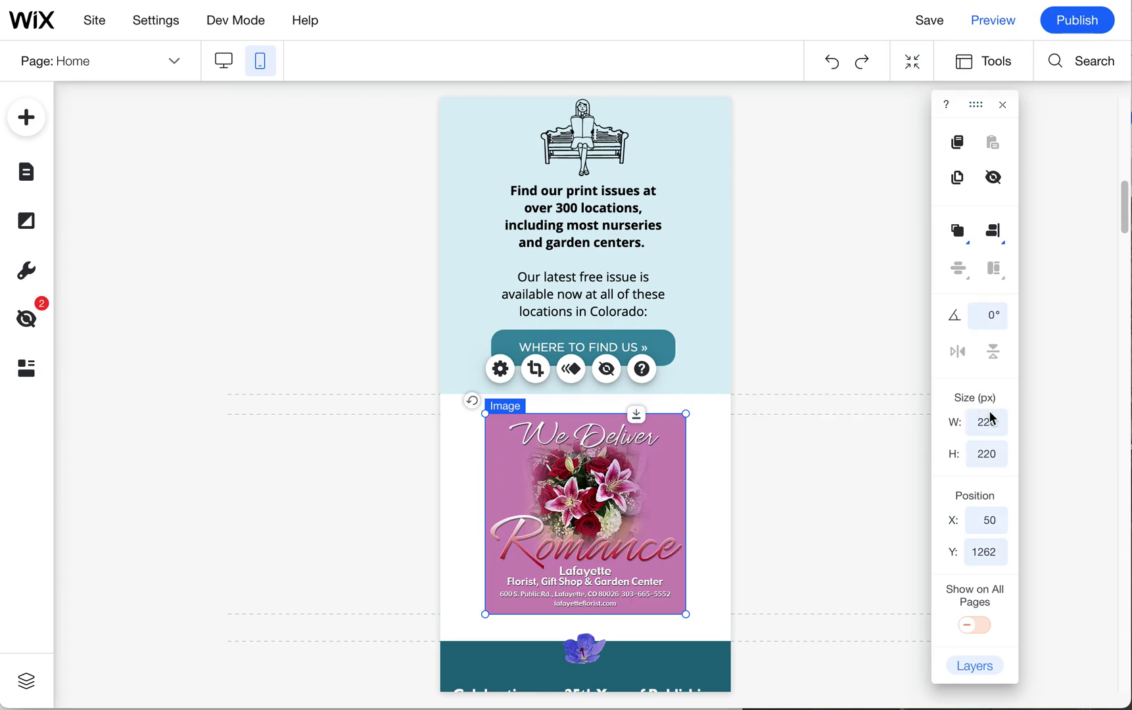
Nudge the florist ad down to Y 1264, then select the event banner above Upcoming Events
scroll(1117, 223, up, 12)
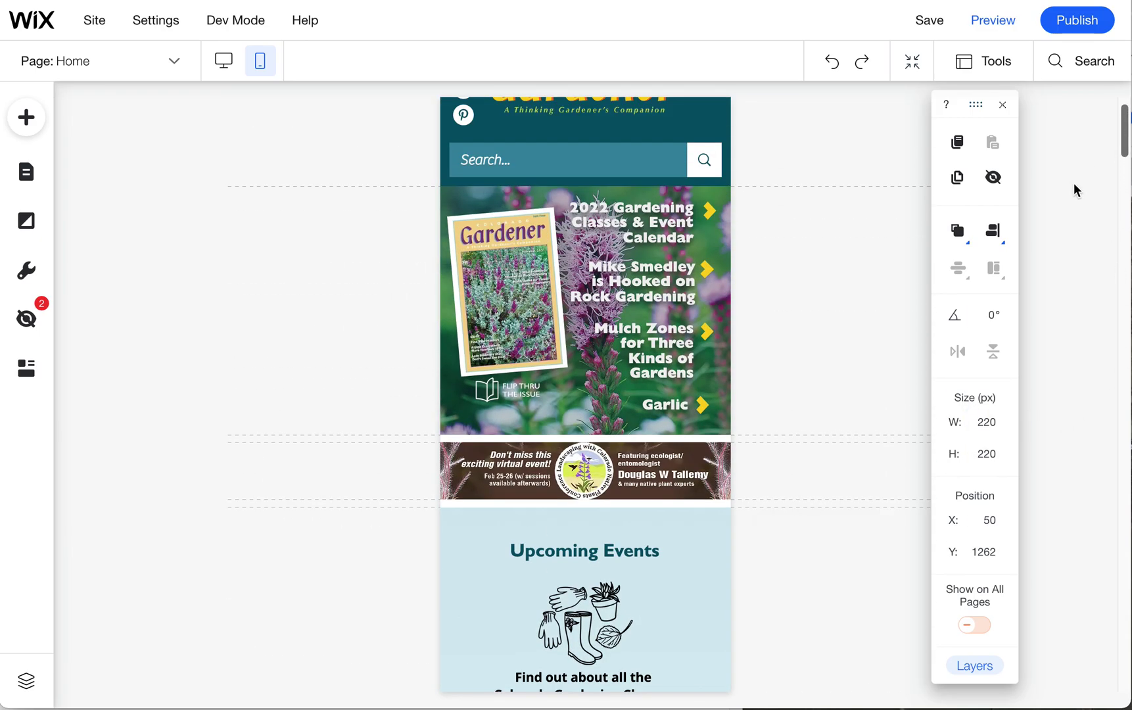
click(664, 489)
scroll(665, 571, down, 8)
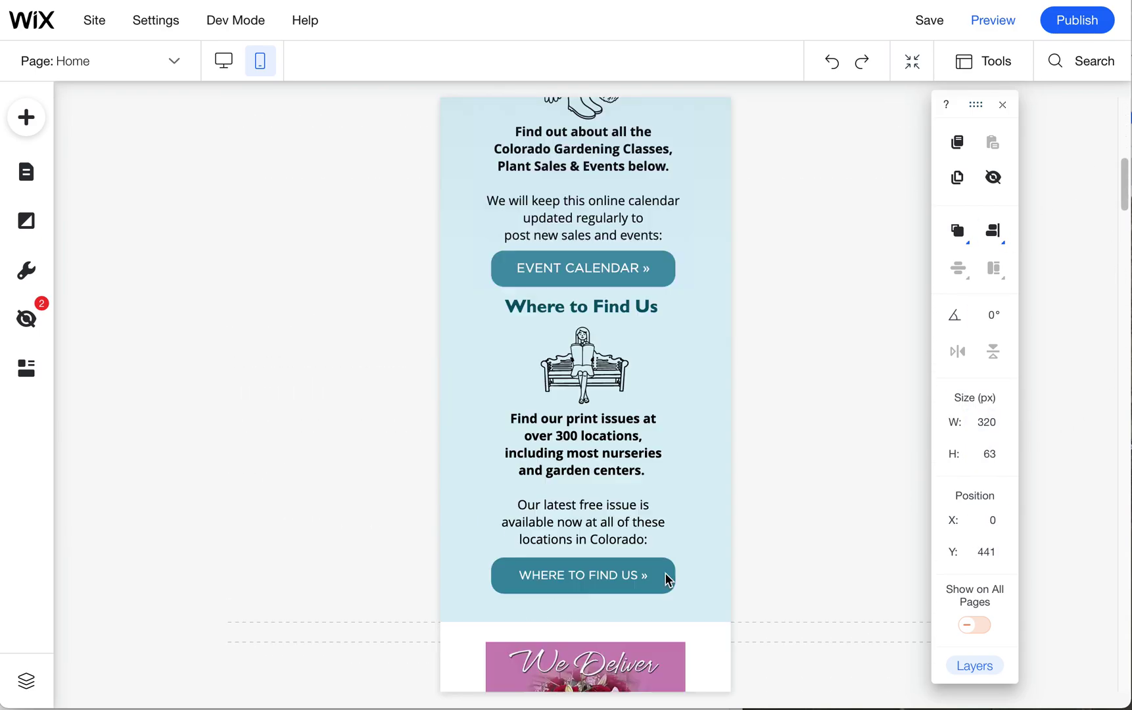
scroll(665, 578, down, 5)
click(648, 542)
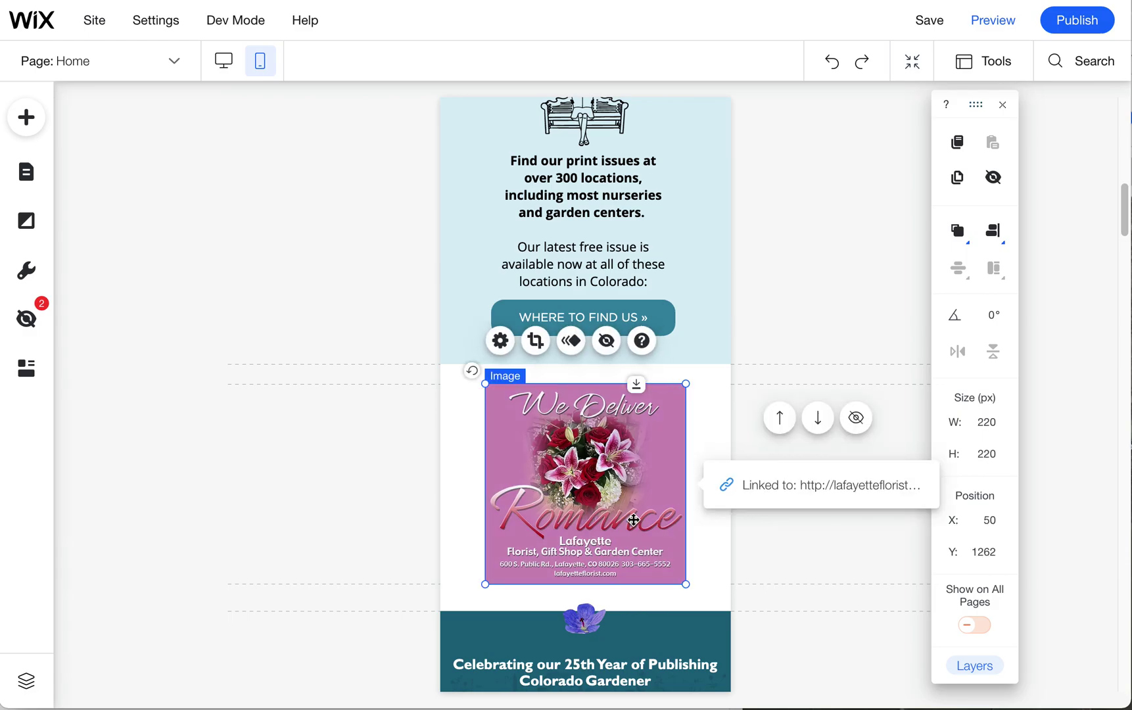
key(Down)
key(Down)
scroll(706, 482, up, 12)
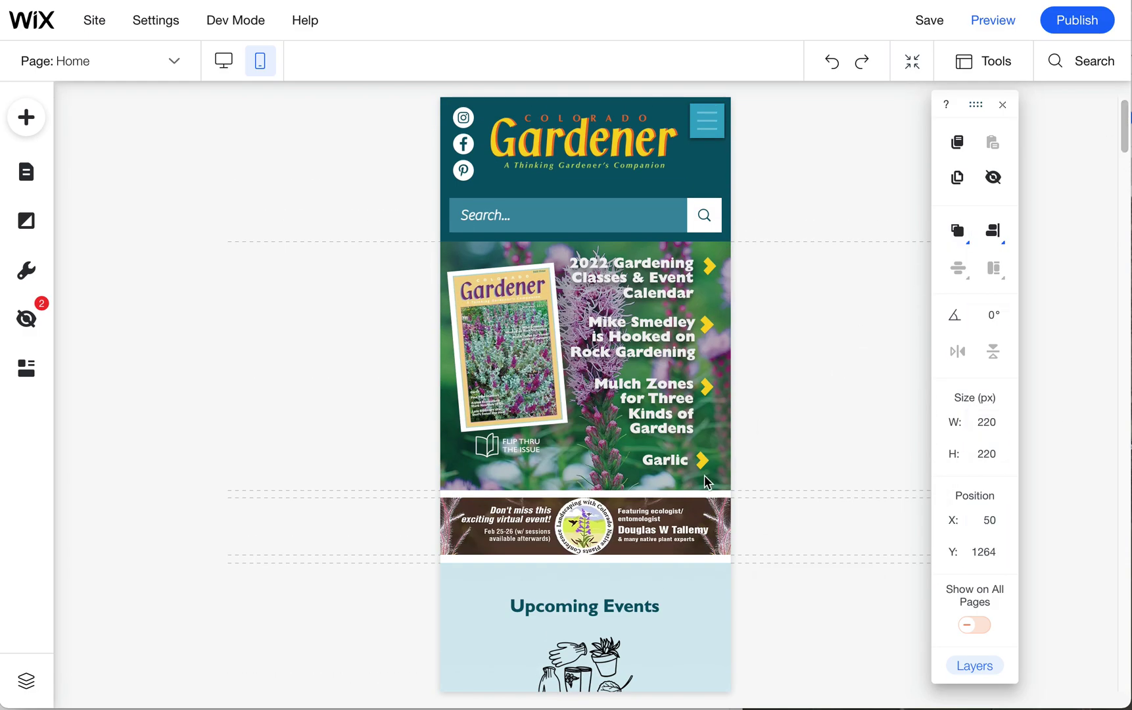
click(657, 519)
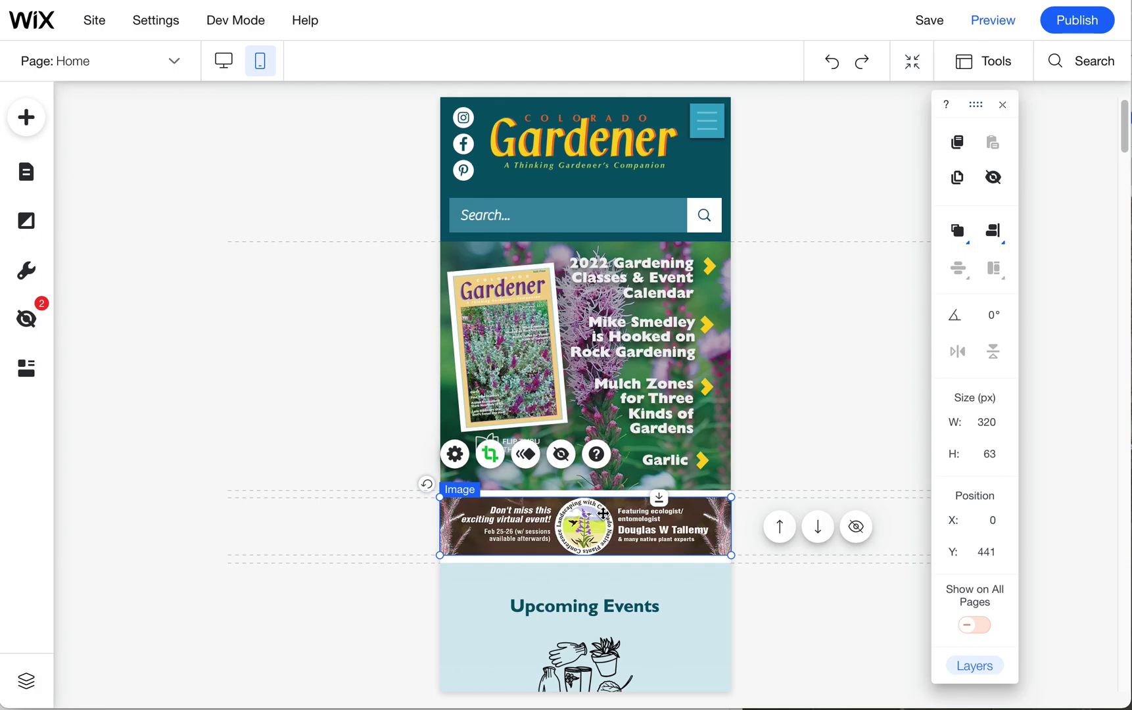
click(30, 131)
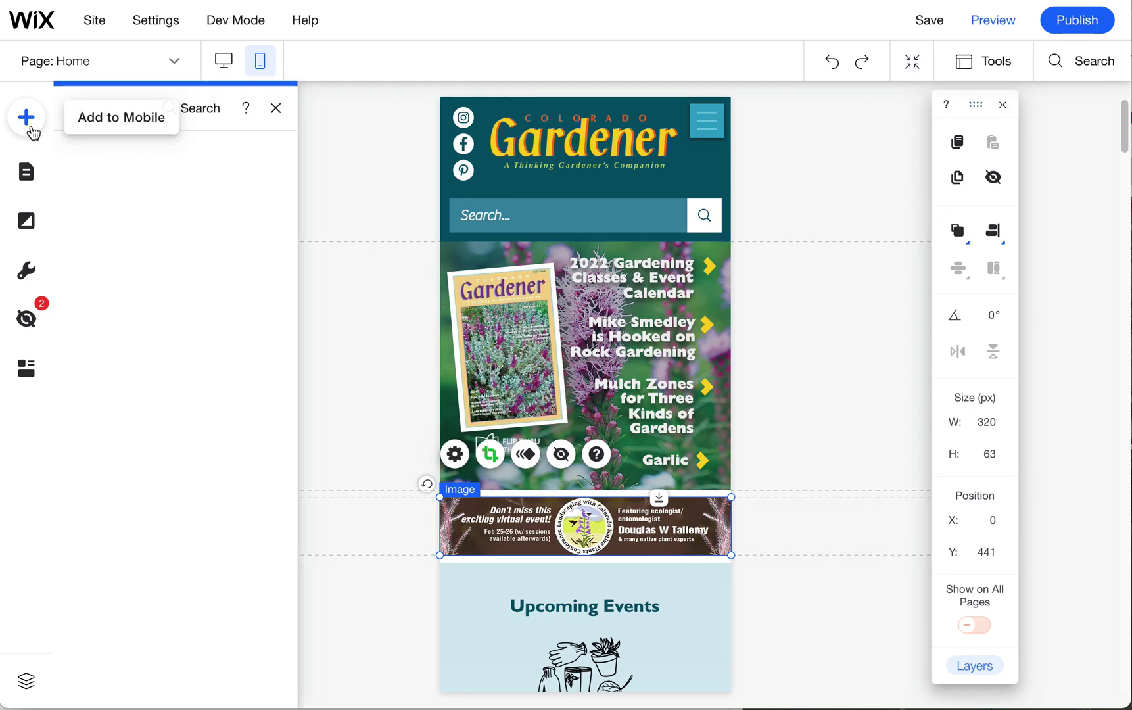
click(104, 178)
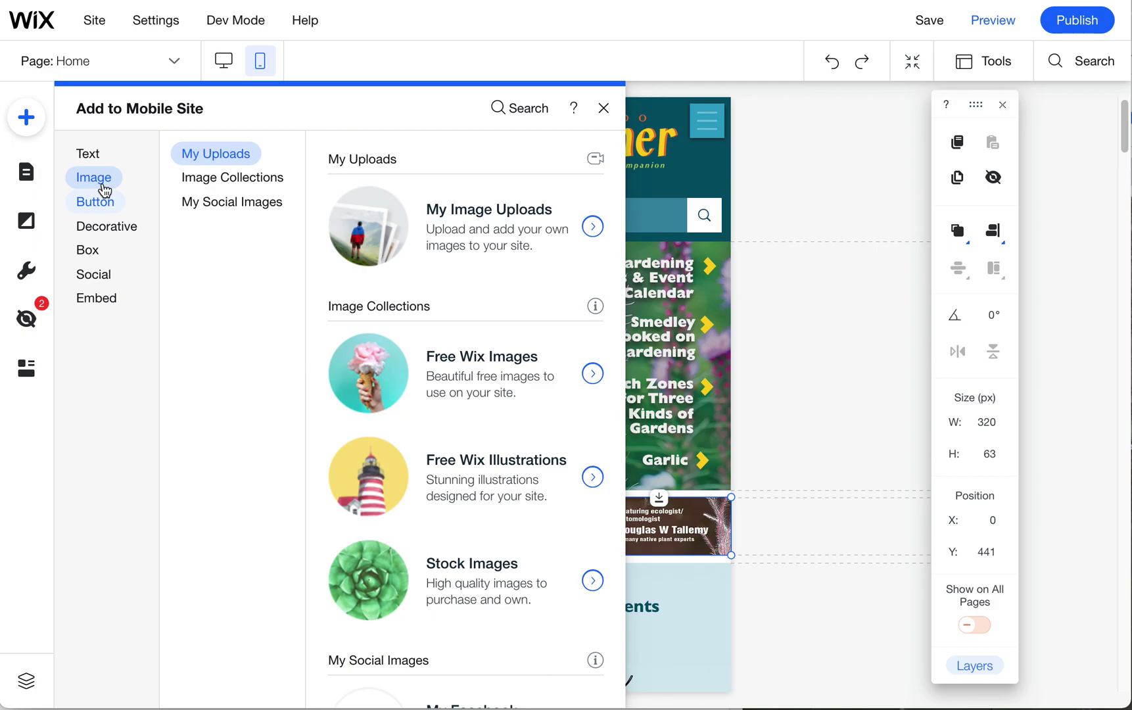
click(397, 225)
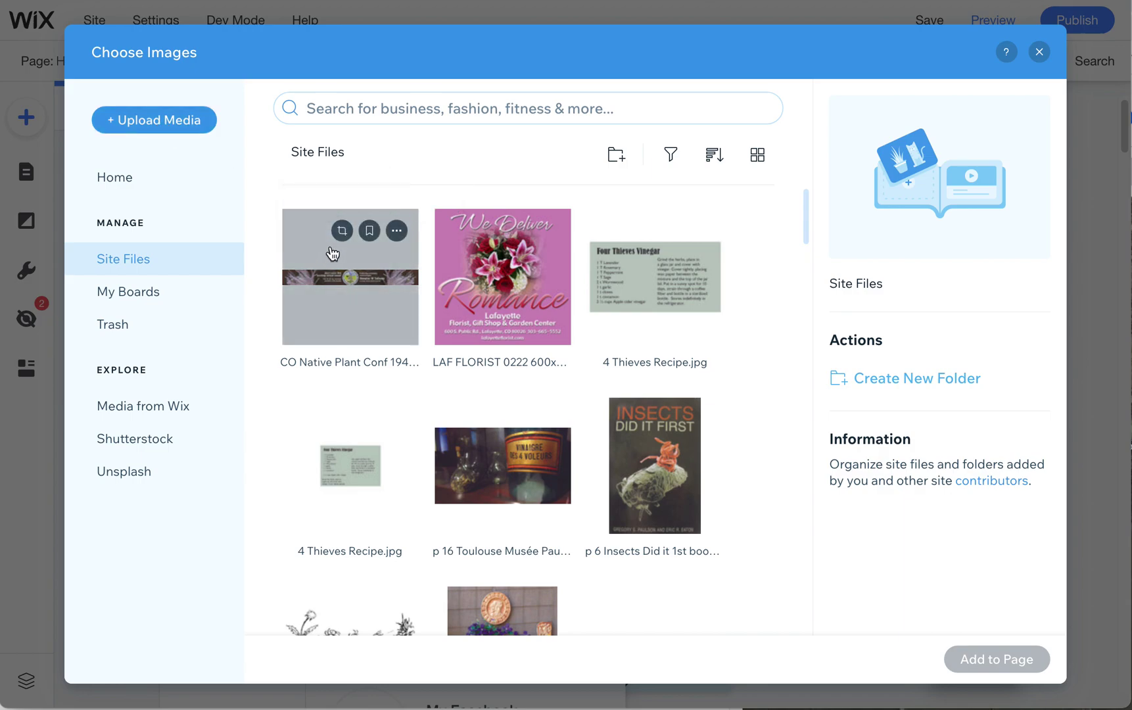
click(1038, 52)
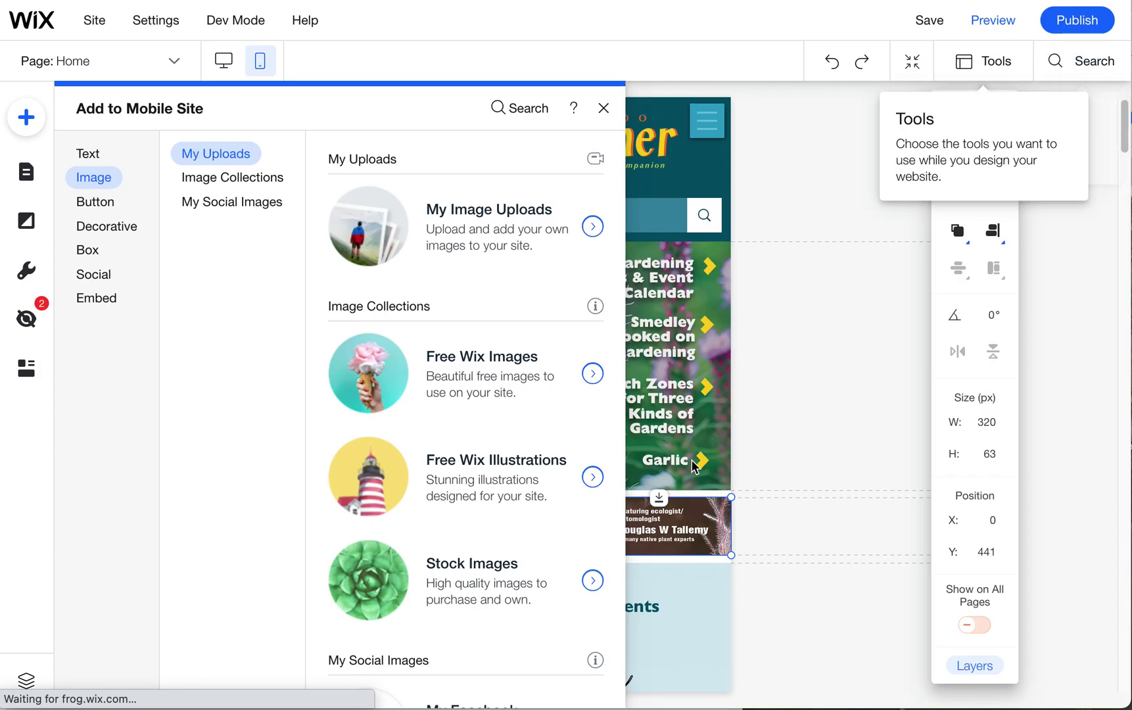
click(603, 107)
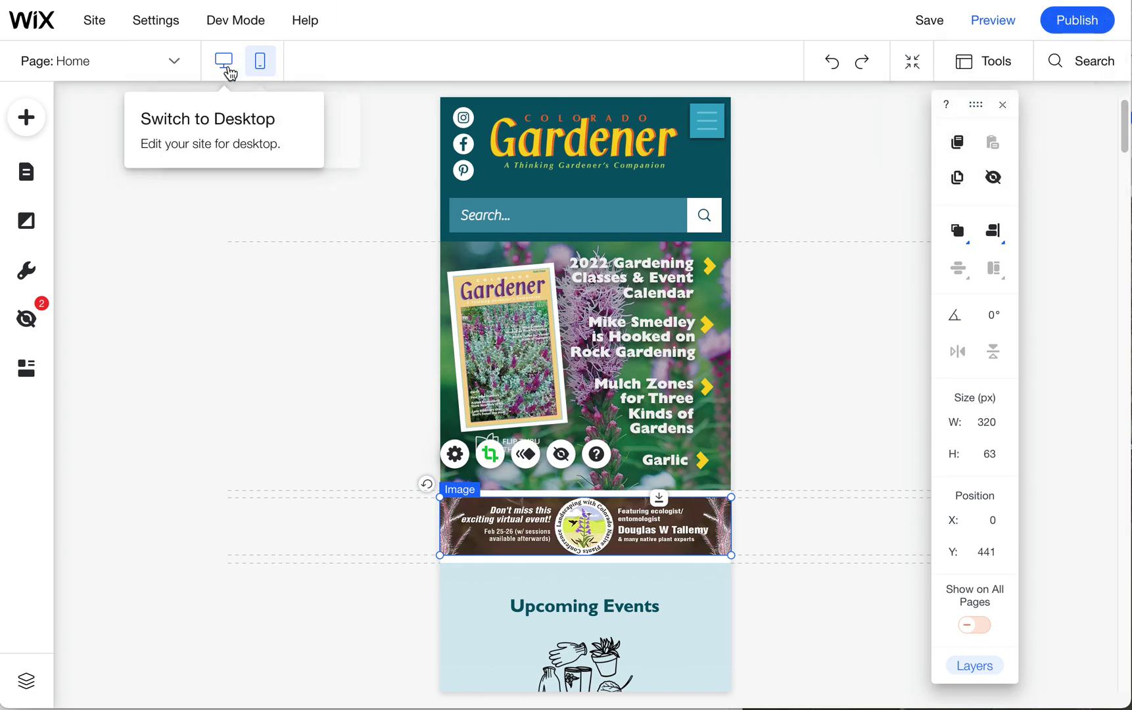
Deselect the banner, review the desktop layout, and publish the site
key(Escape)
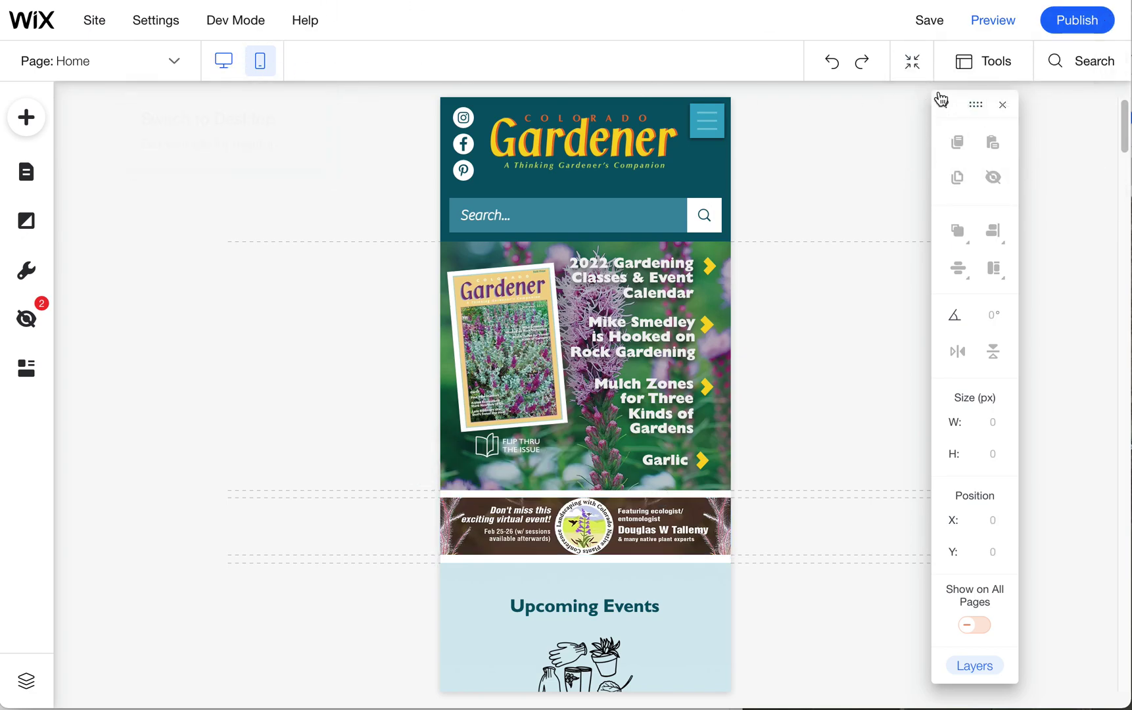
click(1072, 31)
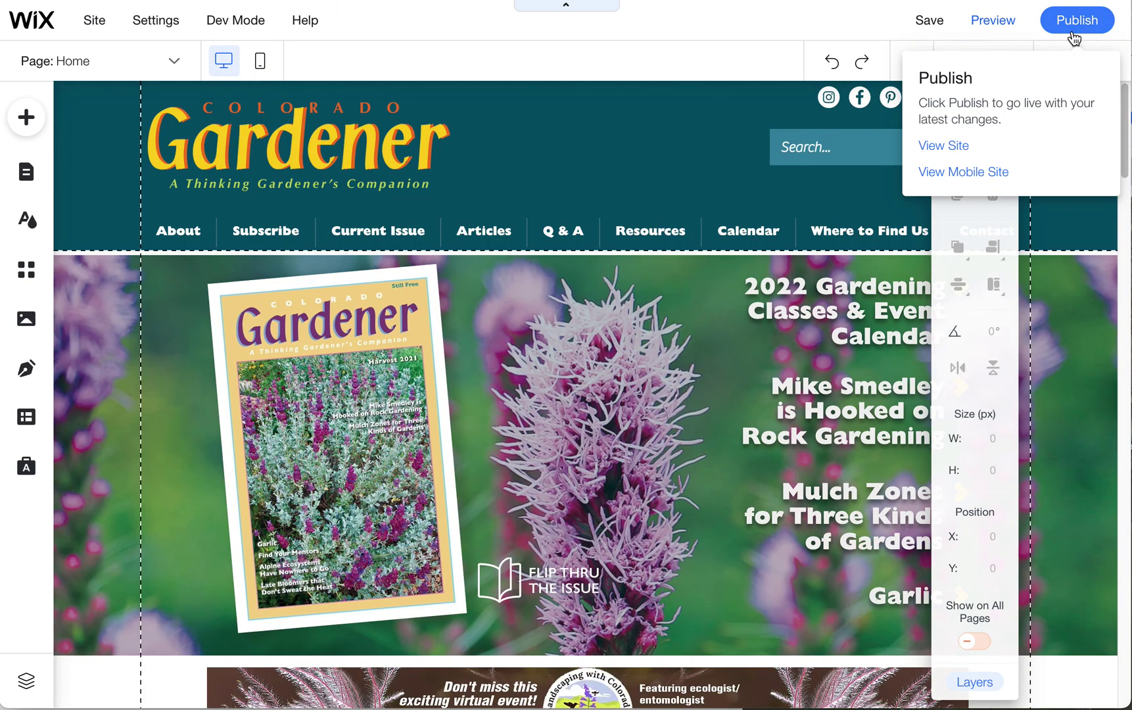
scroll(745, 299, down, 3)
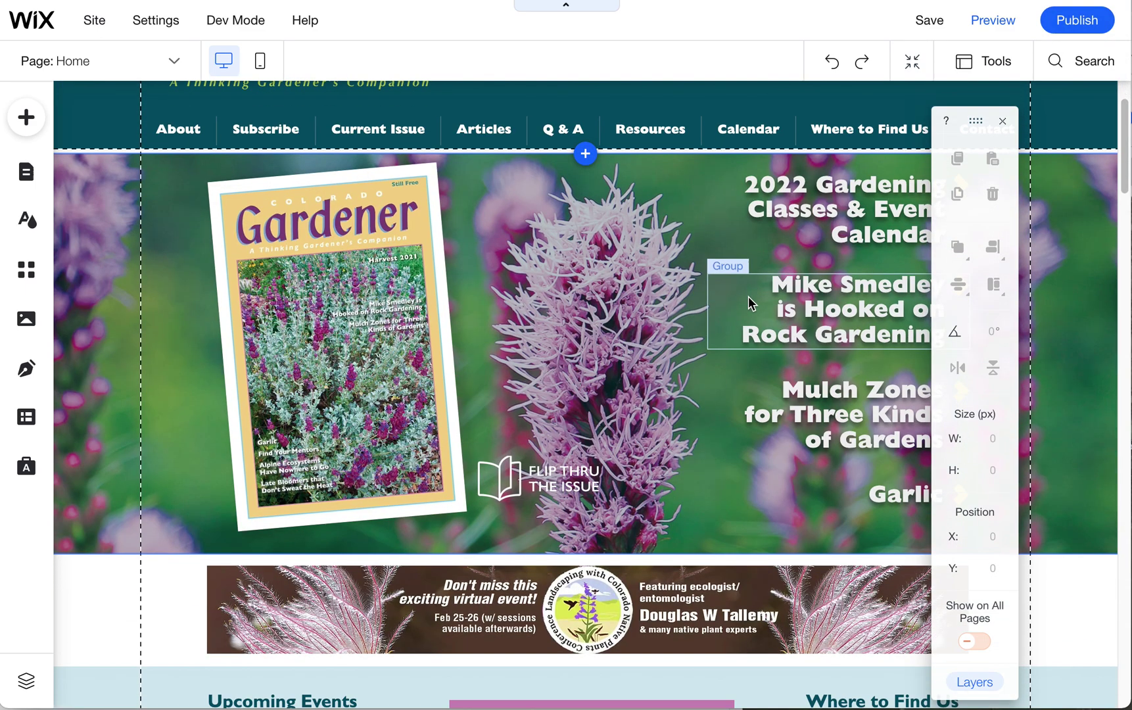
scroll(748, 302, down, 3)
mouse_move(1078, 22)
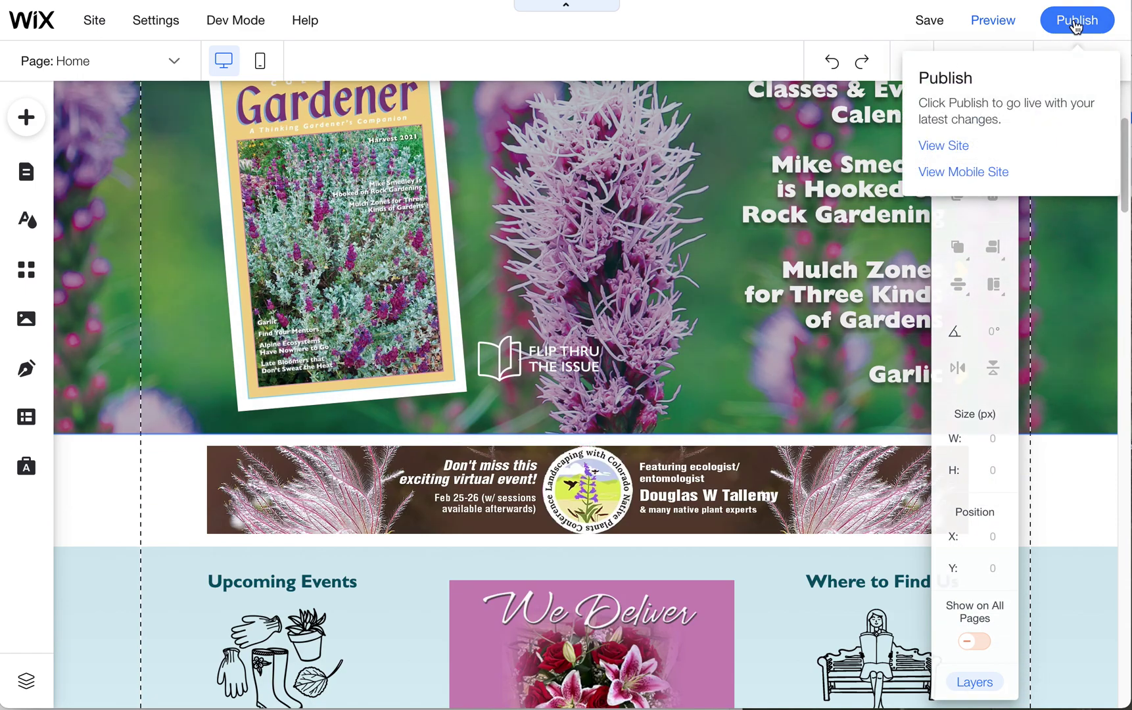
click(1077, 21)
scroll(702, 335, down, 20)
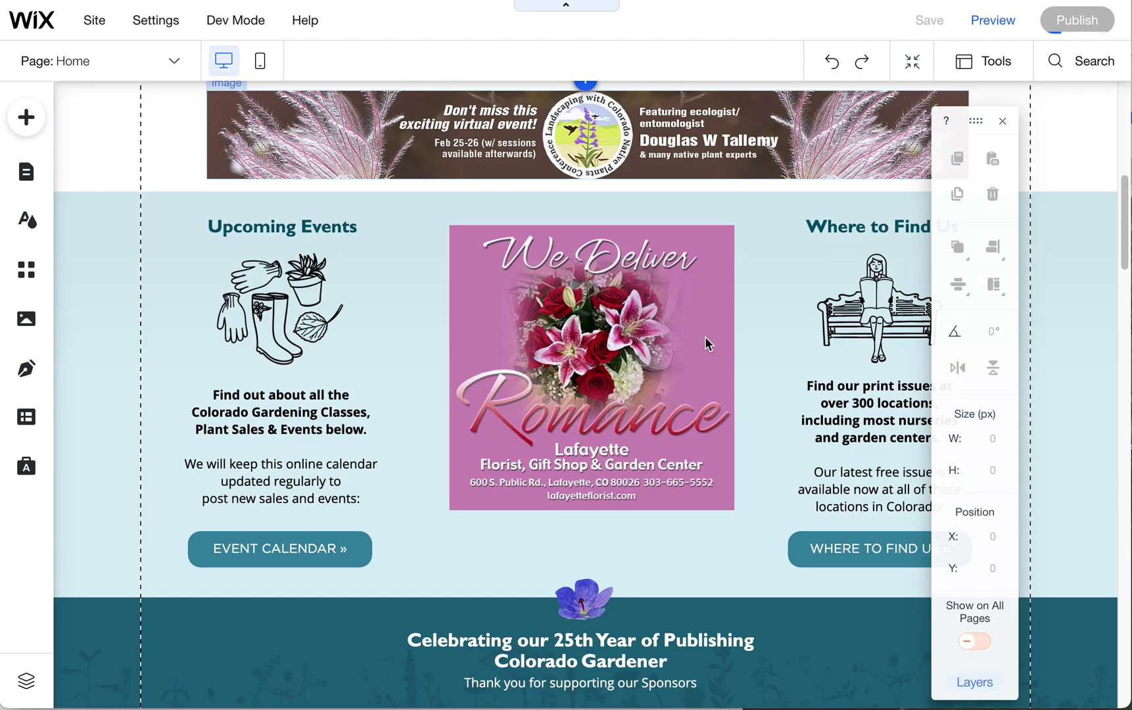
scroll(709, 342, down, 5)
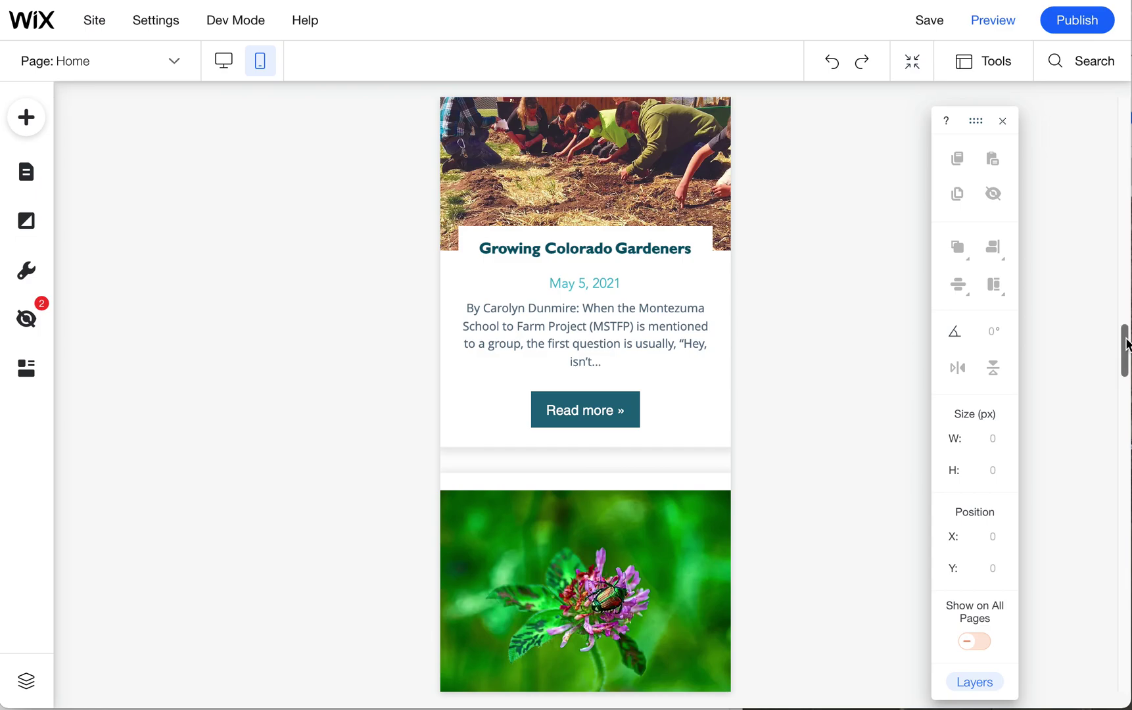
Drag the Where to Find Us group down to make room in the events strip
drag(1125, 345, 1121, 165)
click(650, 487)
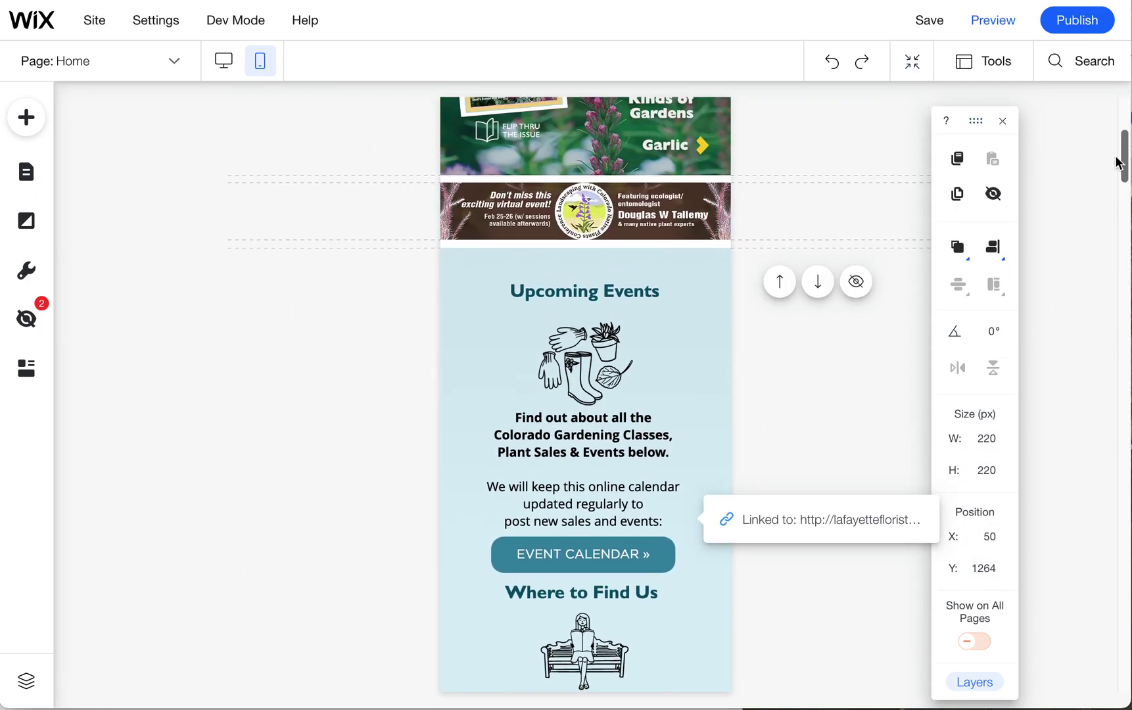
scroll(623, 483, down, 4)
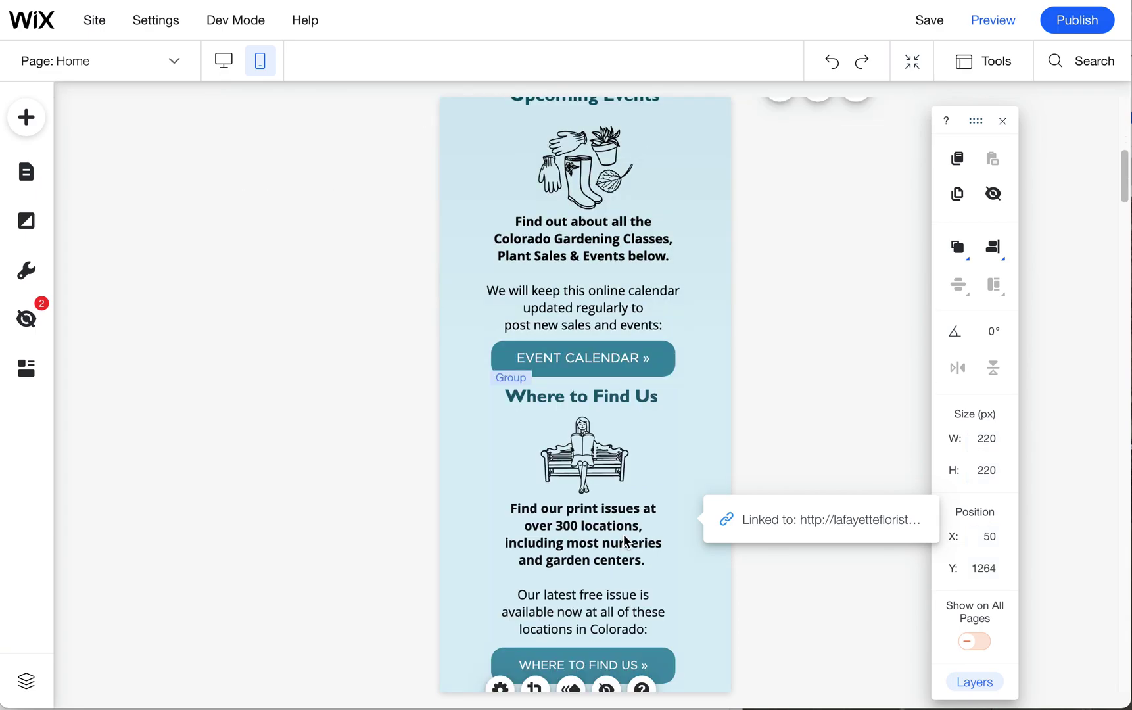
click(610, 399)
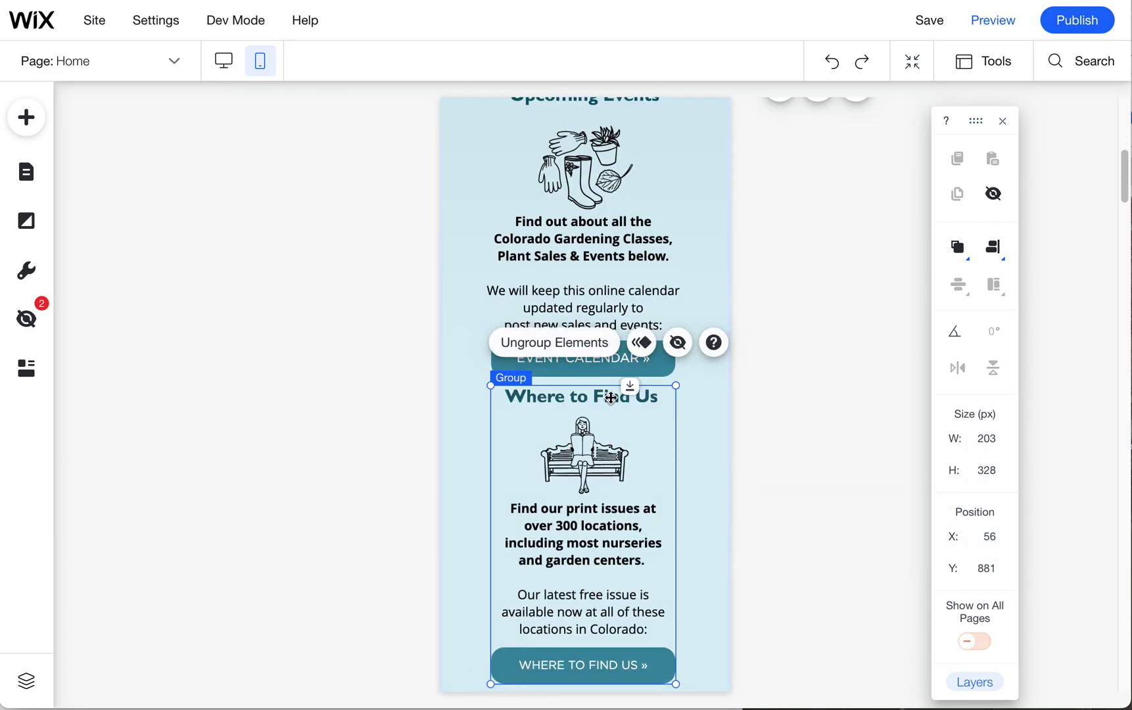
drag(629, 386, 623, 677)
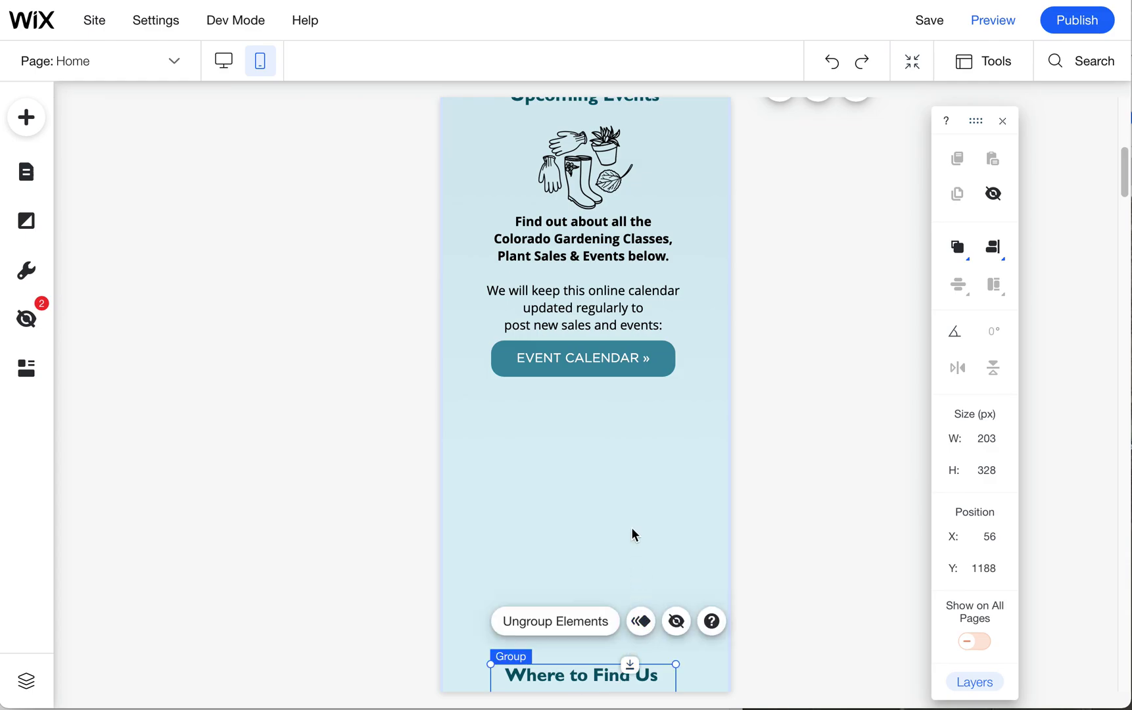
scroll(631, 490, down, 3)
drag(629, 455, 631, 486)
scroll(631, 519, down, 6)
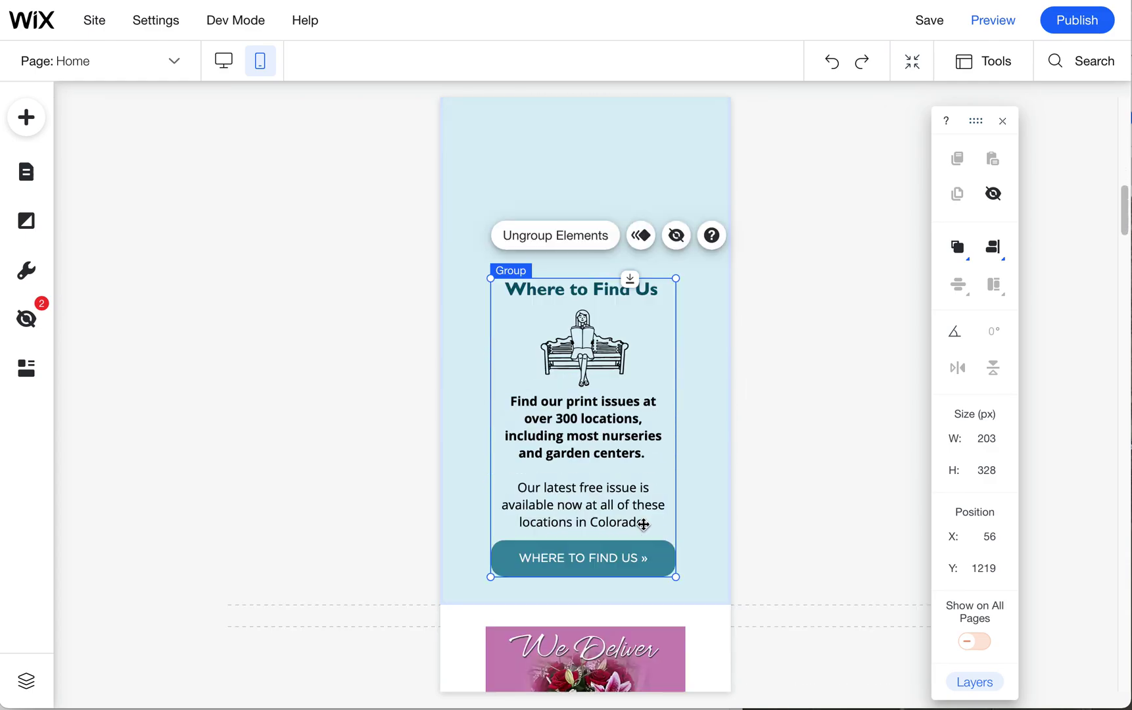
drag(630, 427, 621, 151)
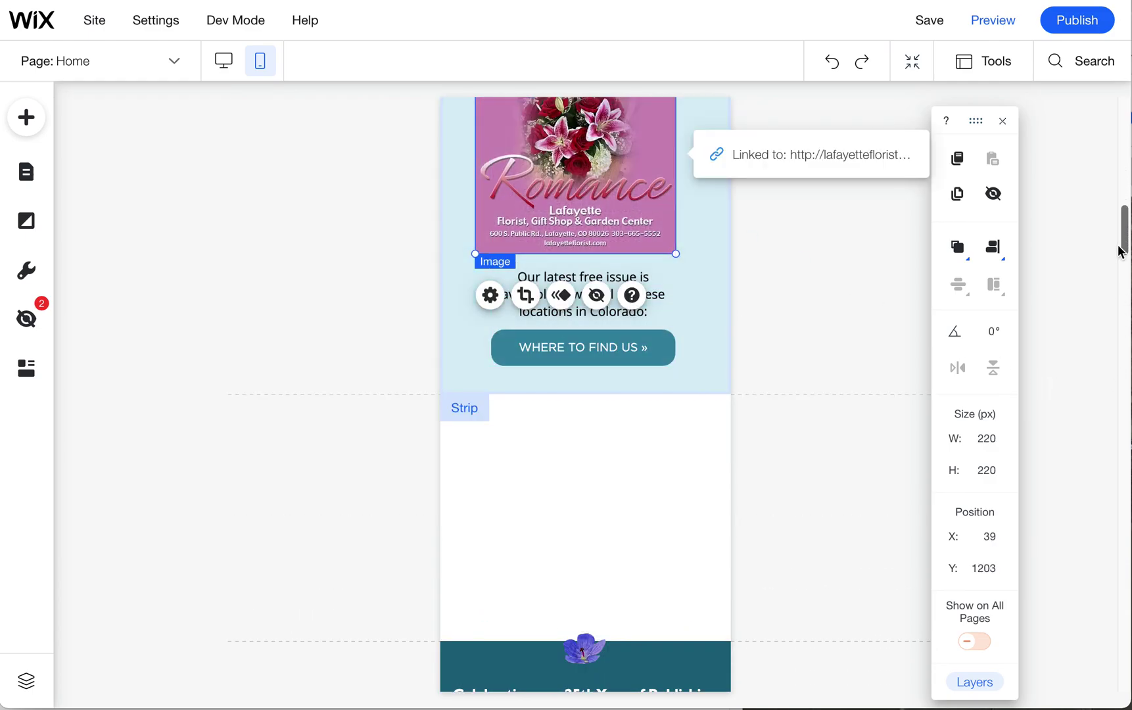
drag(1122, 227, 1121, 188)
scroll(606, 598, down, 5)
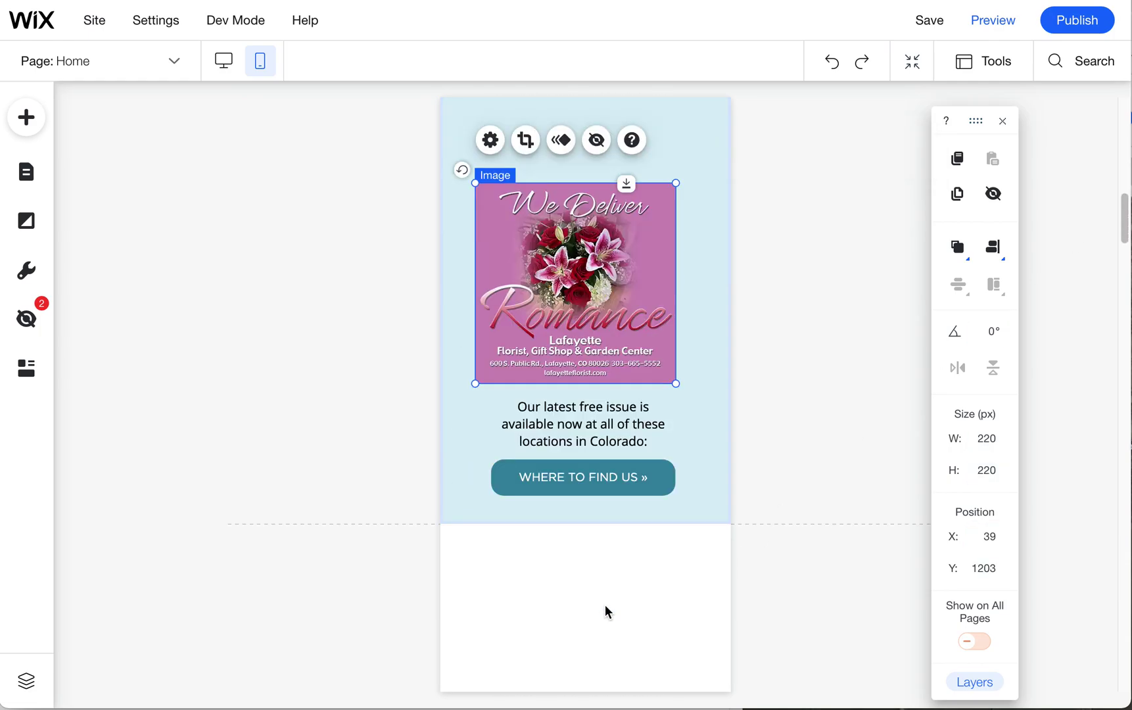
drag(595, 238, 612, 284)
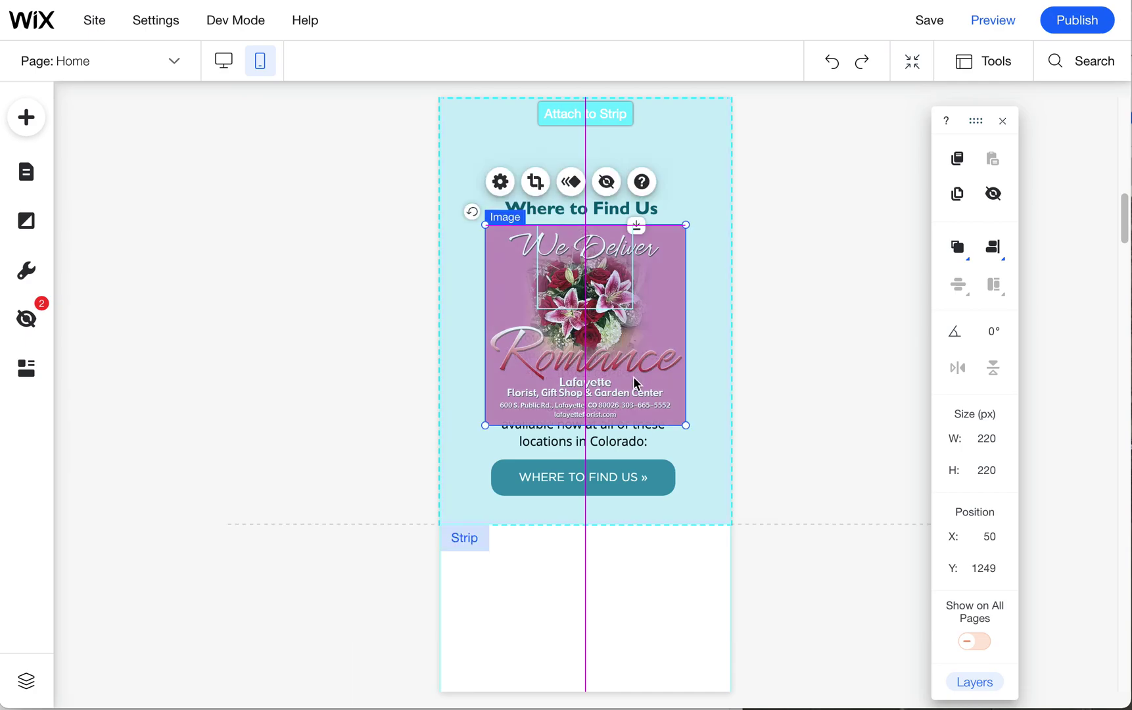
Move the We Deliver ad up under Event Calendar and raise Where to Find Us just below it
drag(591, 359, 597, 132)
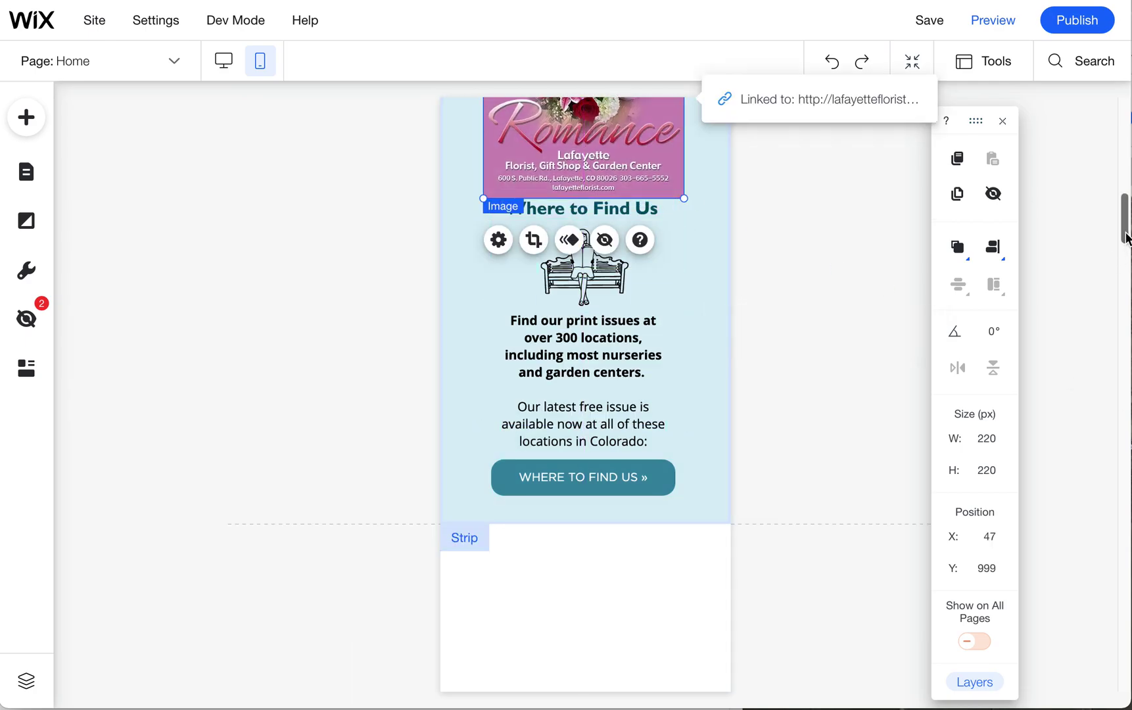
scroll(1125, 214, up, 3)
scroll(1125, 214, up, 4)
drag(583, 548, 583, 472)
scroll(616, 664, down, 2)
click(632, 555)
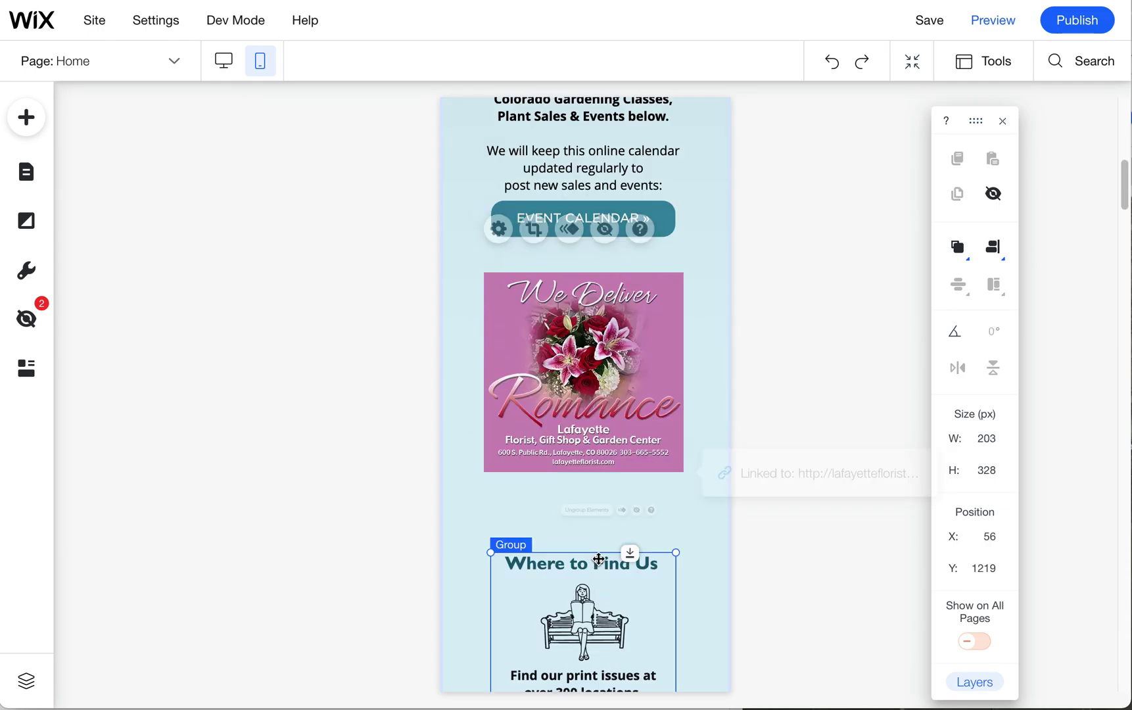
drag(632, 552, 632, 508)
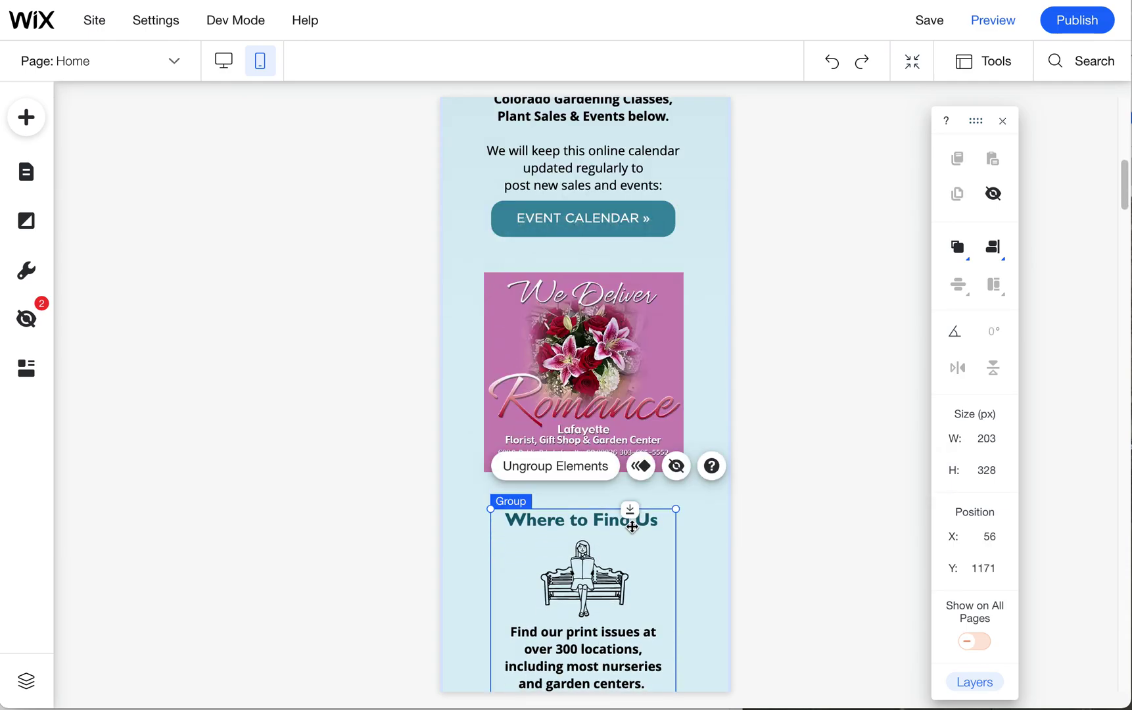
scroll(632, 611, down, 4)
scroll(634, 610, down, 4)
click(672, 619)
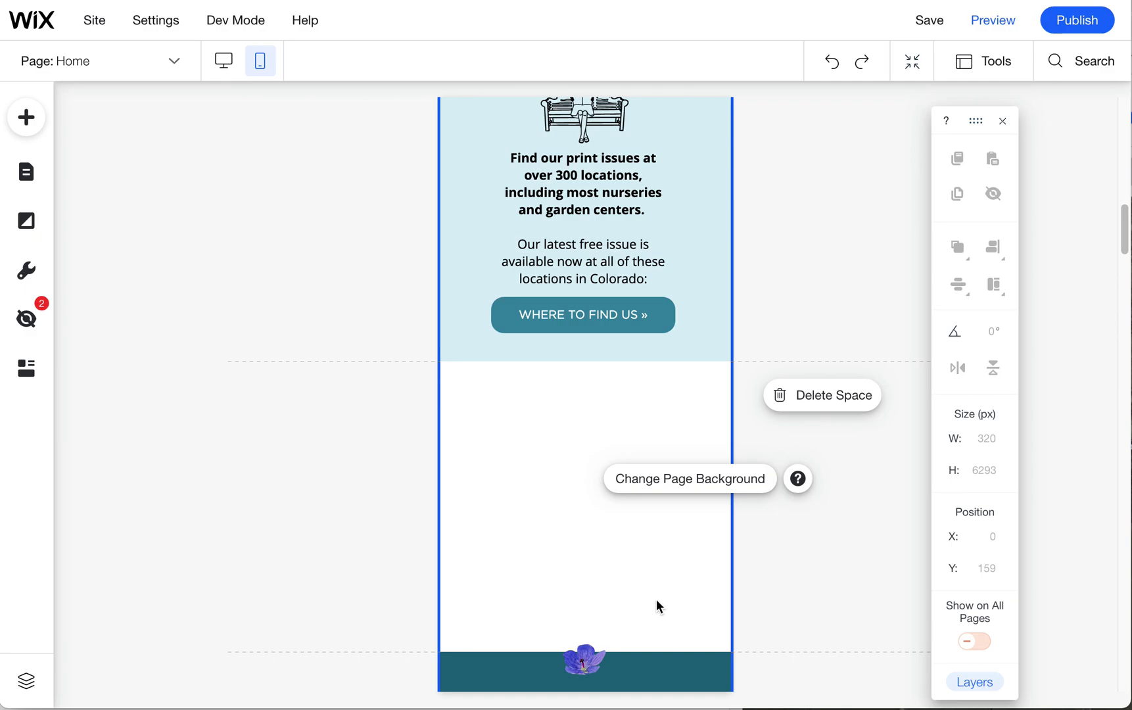
Delete the empty space below the light-blue events strip so the teal Celebrating strip sits directly beneath it
click(632, 357)
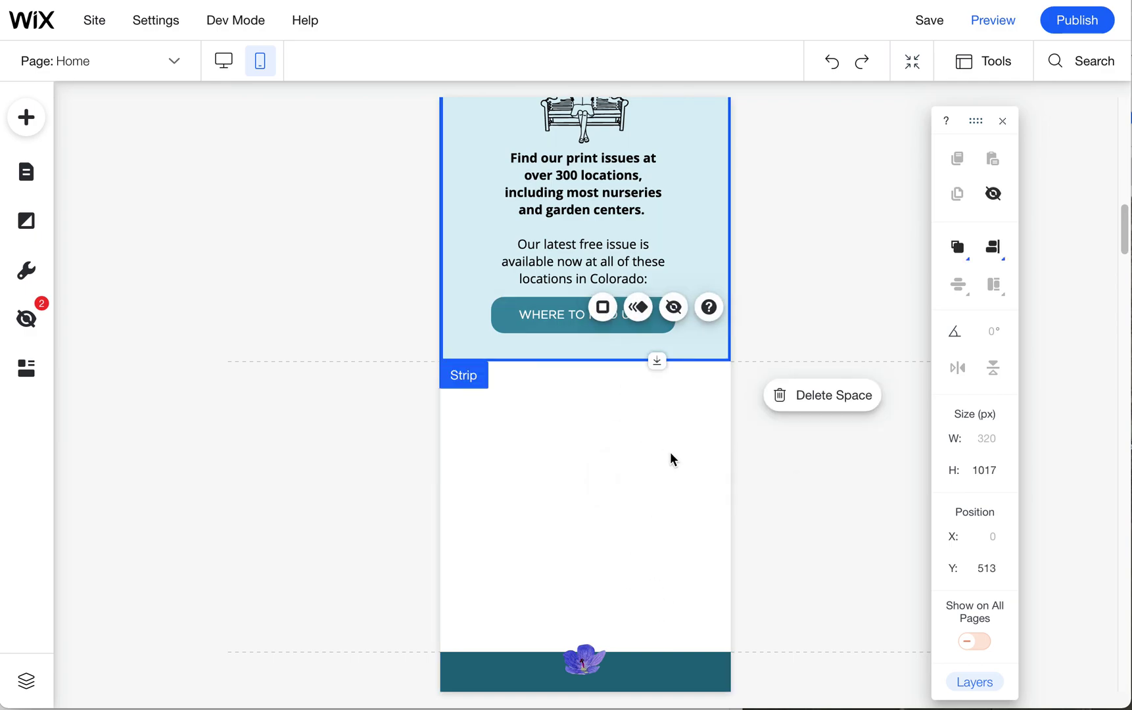
mouse_move(765, 394)
click(818, 396)
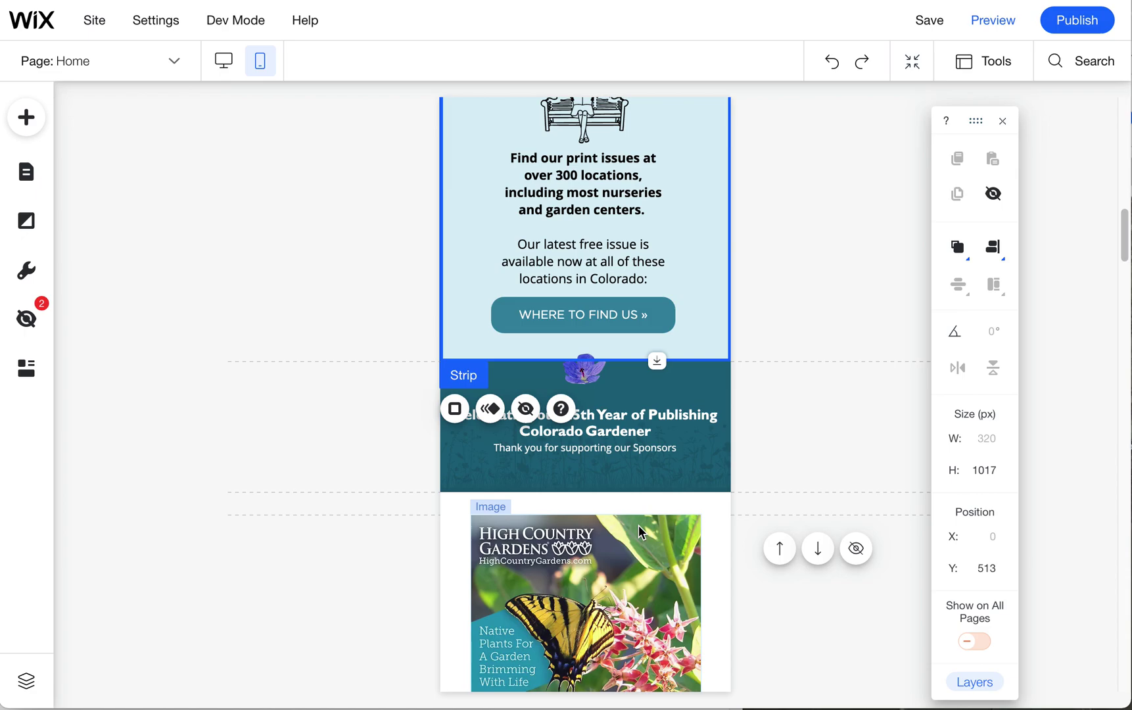
drag(1121, 255, 1121, 190)
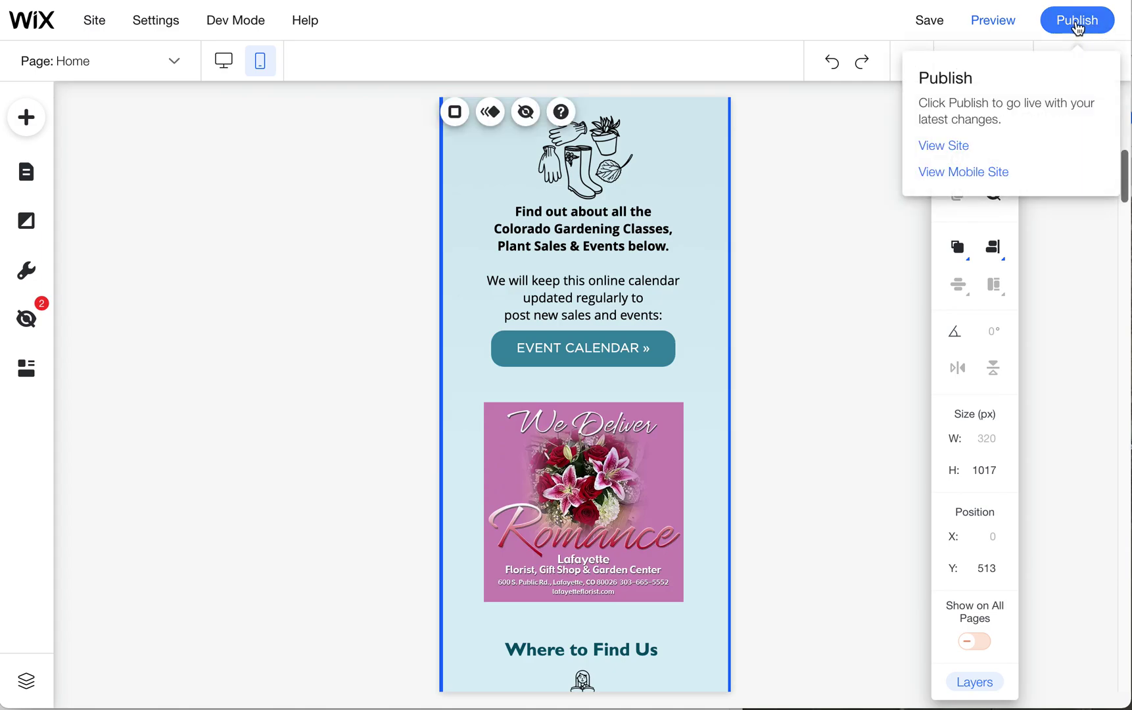